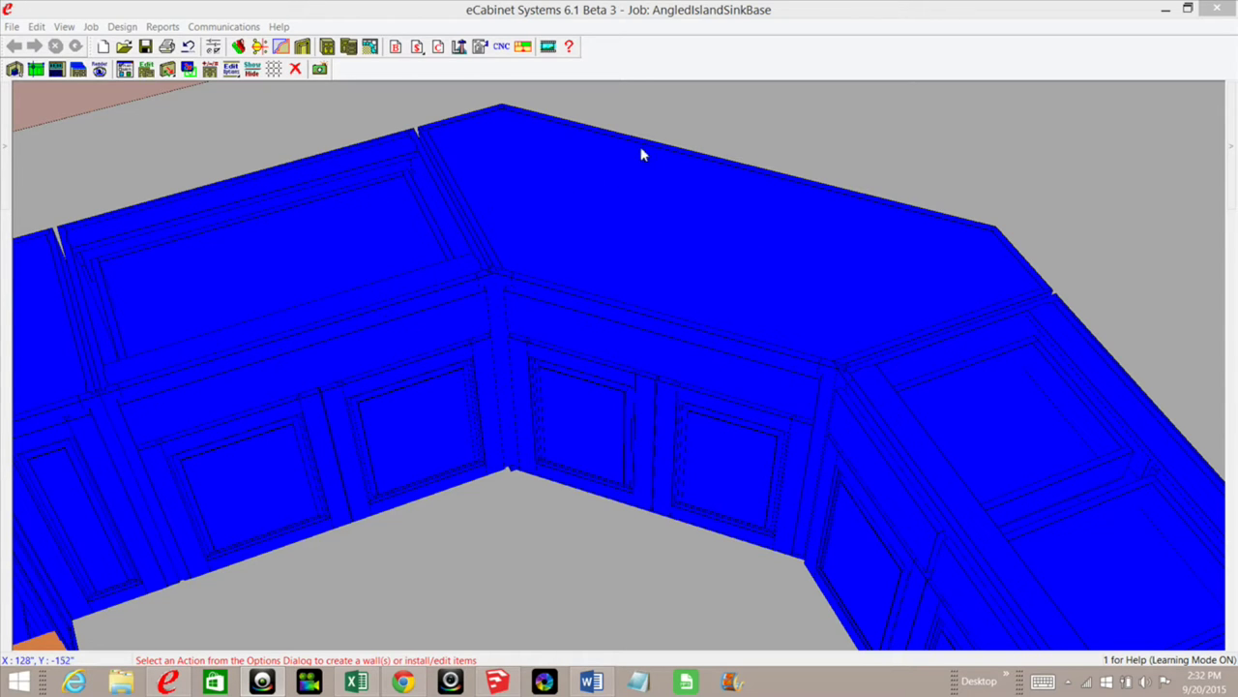
Step: Select the angled corner cabinet at the island's lower left and open it in Cabinet Edit
right_click(627, 257)
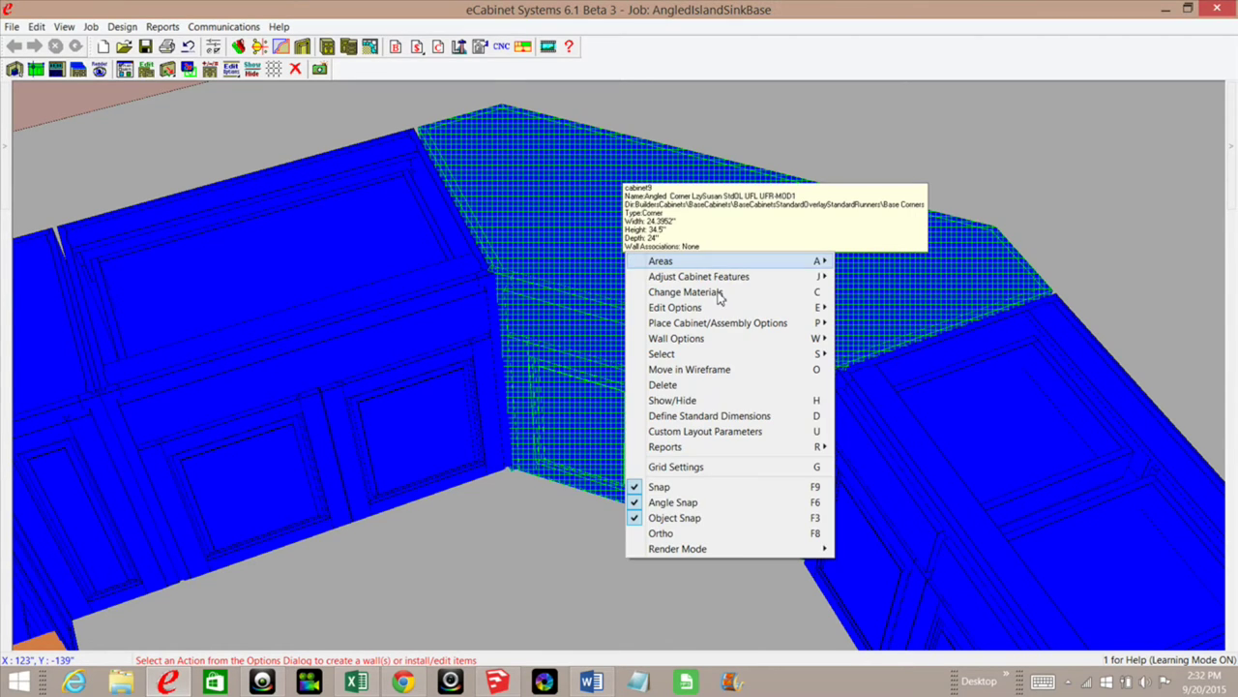
left_click(663, 385)
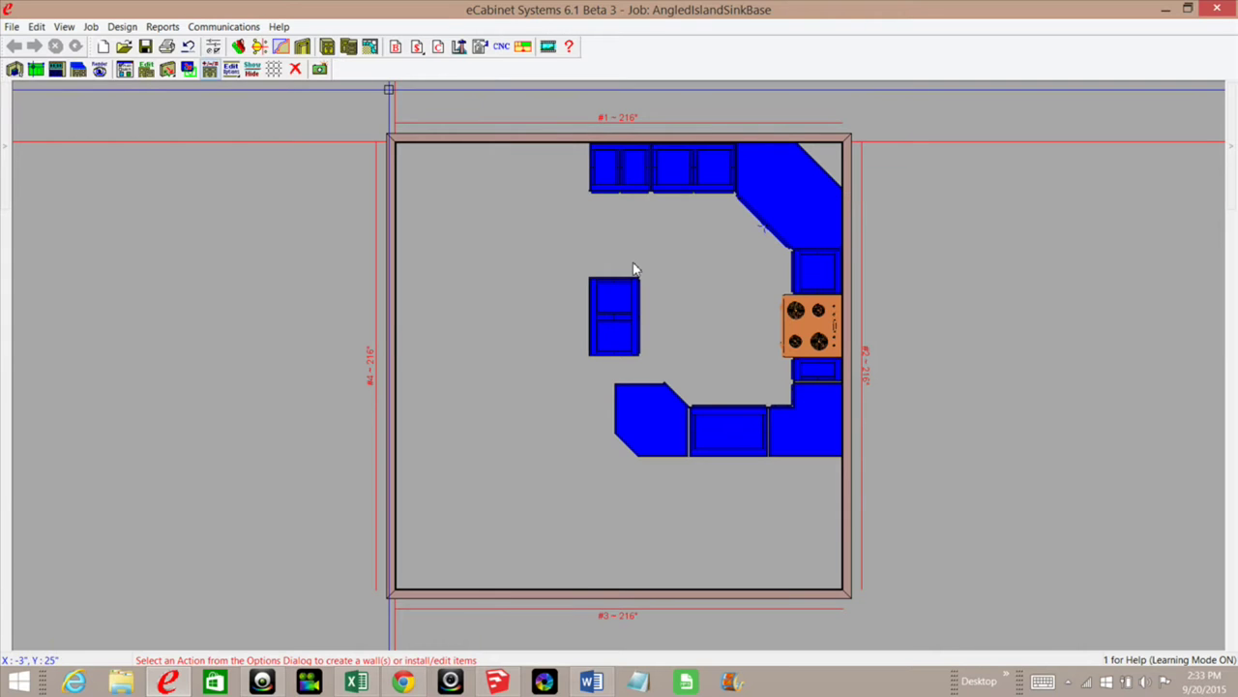
left_click(649, 407)
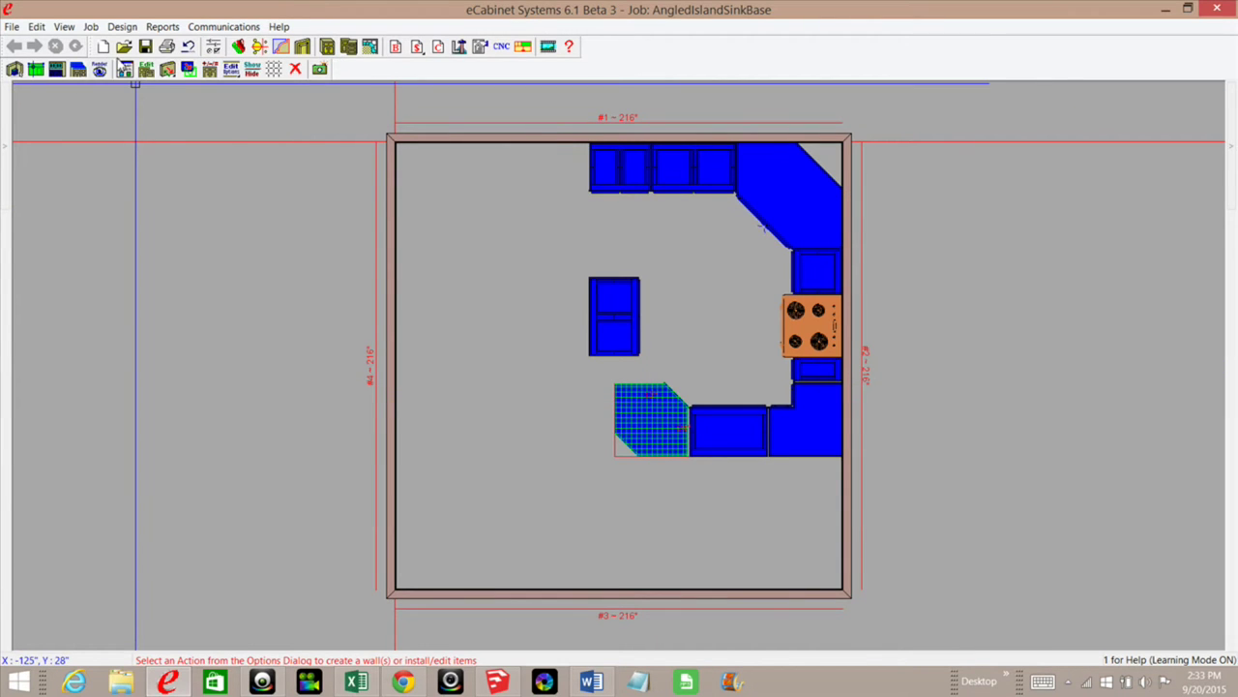
left_click(145, 69)
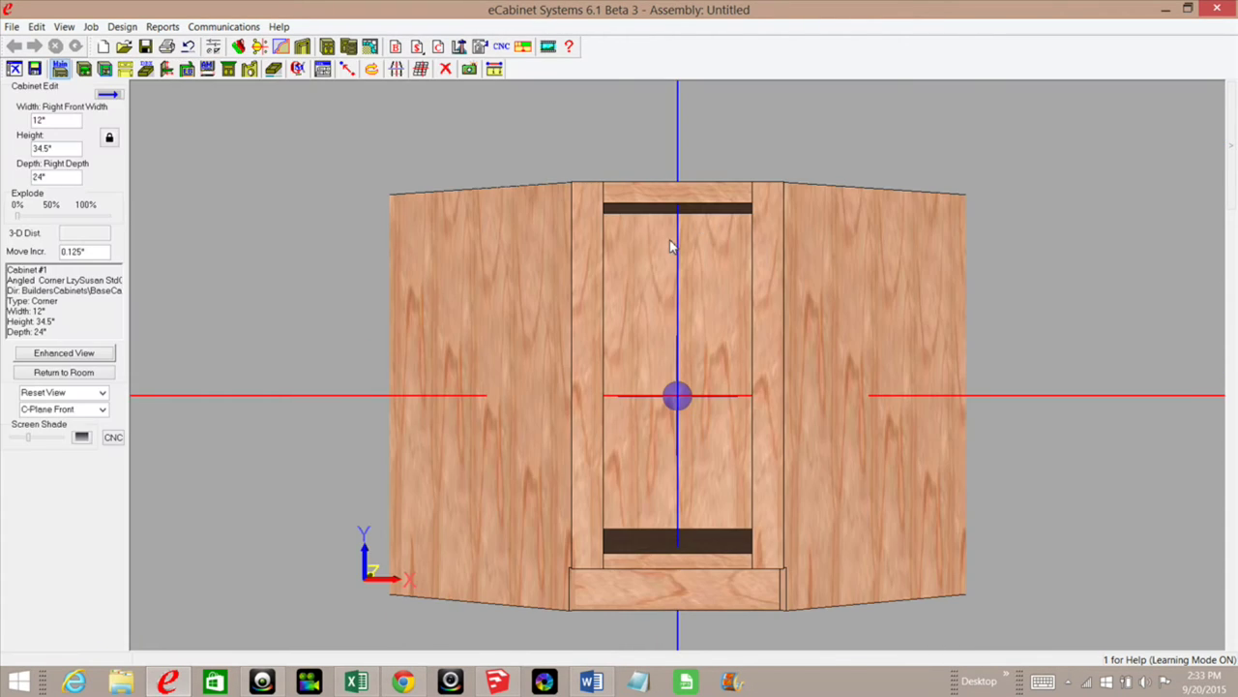
Step: From a top view, change the Lazy Susan's Corner Gap from 8 inches to 0
middle_click_drag(677, 315, 629, 464)
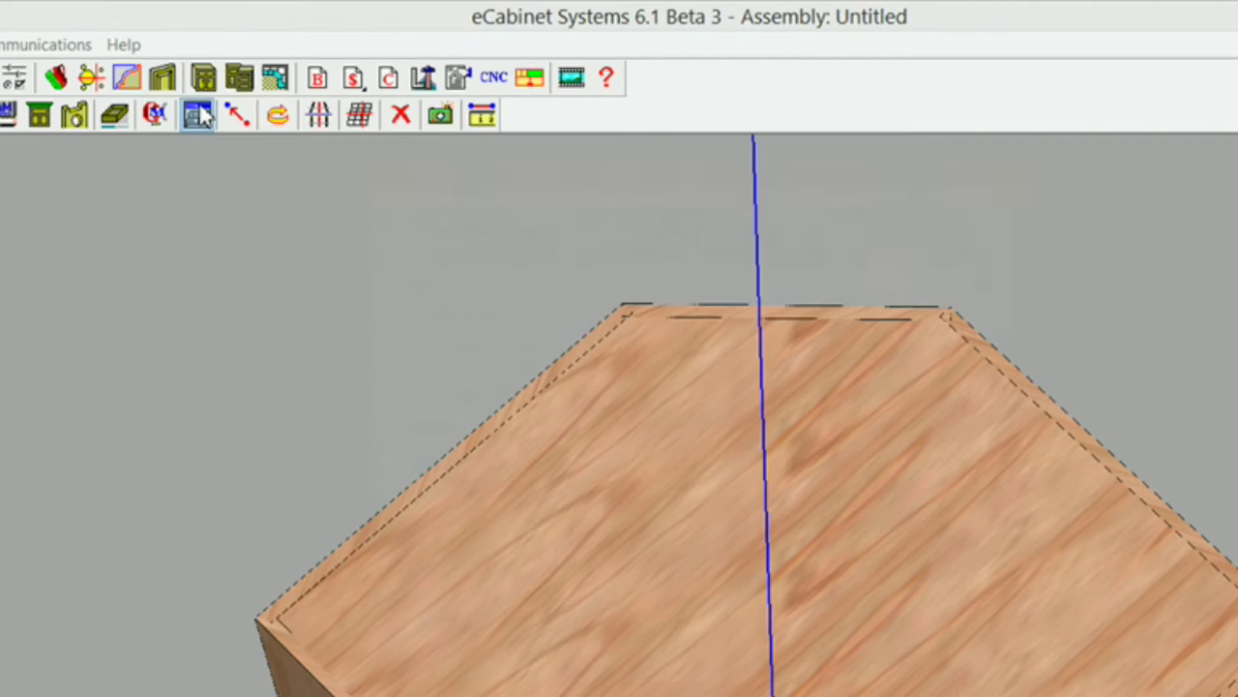
left_click(198, 114)
left_click(406, 202)
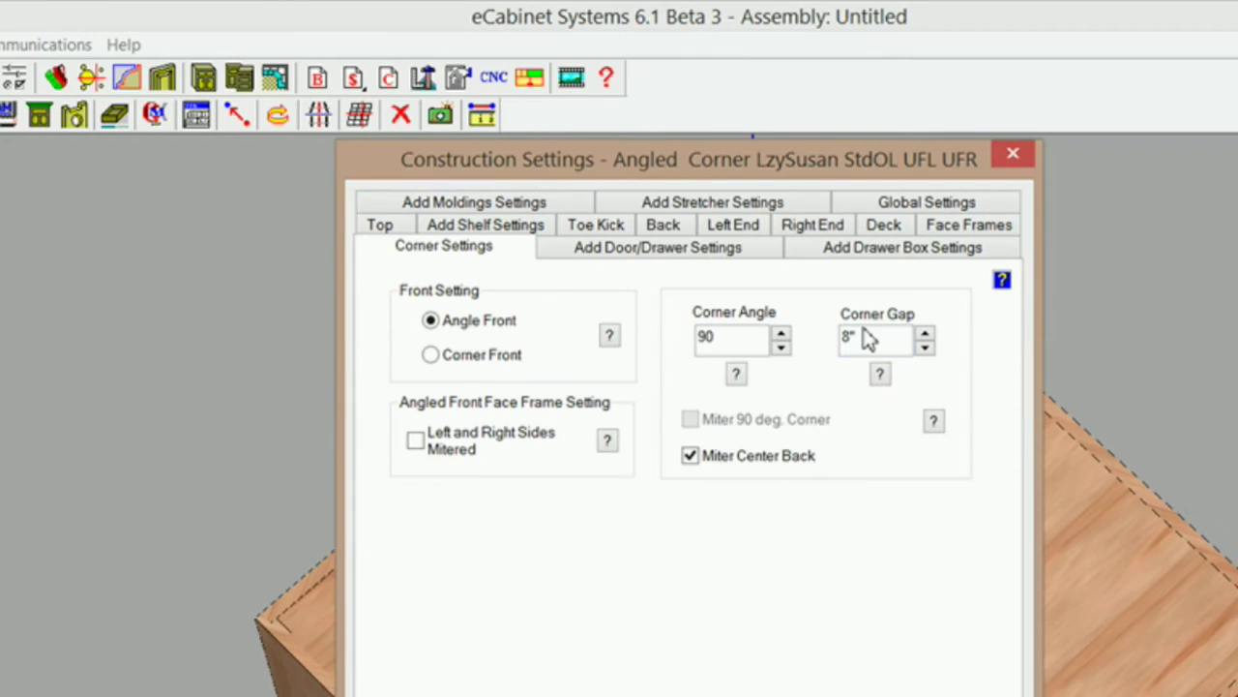
double_click(877, 338)
type("0")
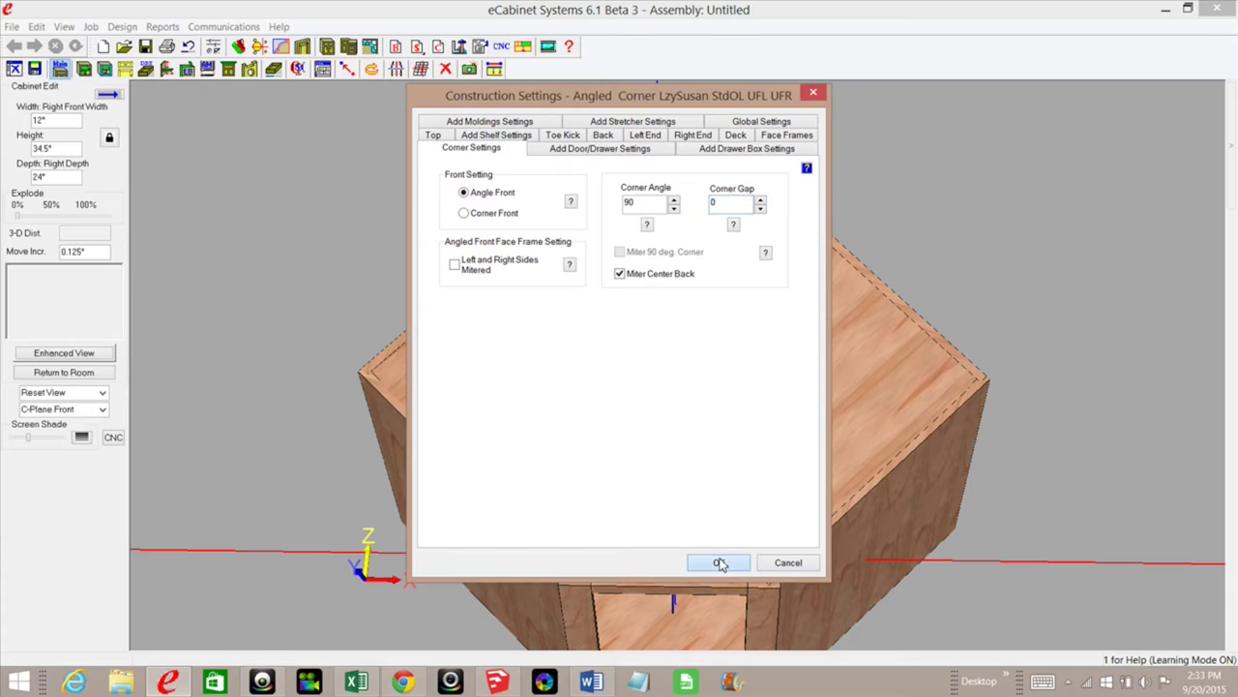
left_click(716, 563)
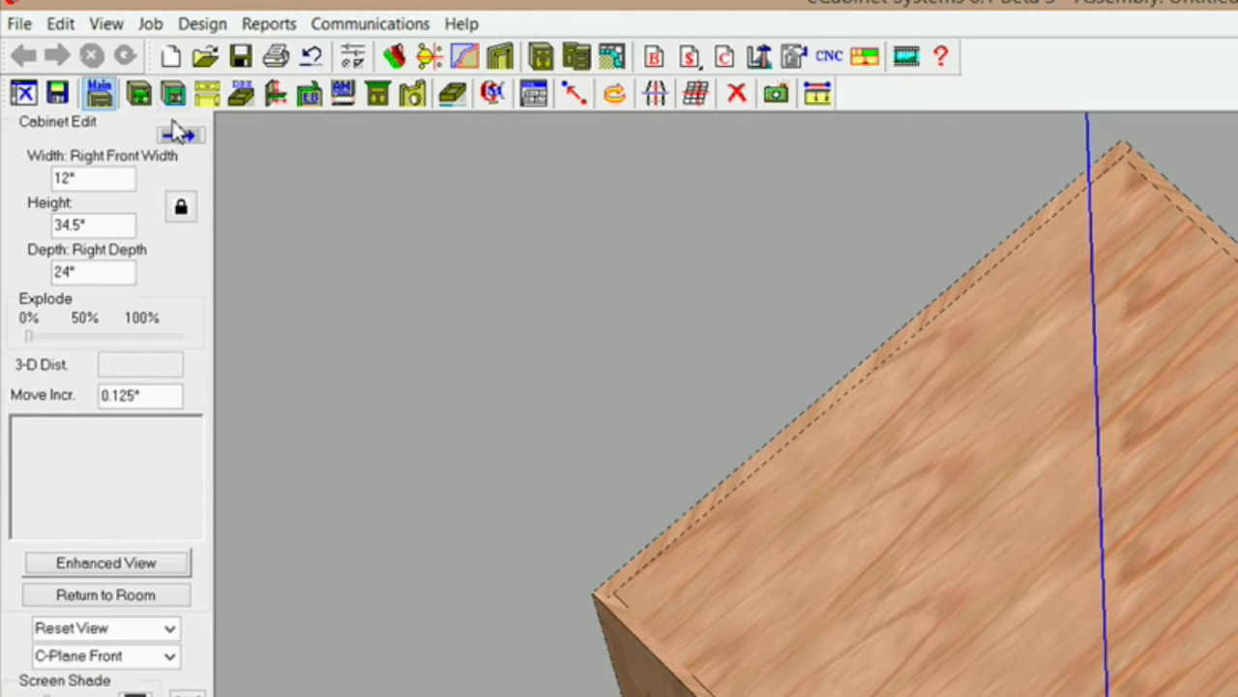
Step: Set the width across the angled front to 34.5 inches, then bring up the Dimensions tool
left_click(180, 133)
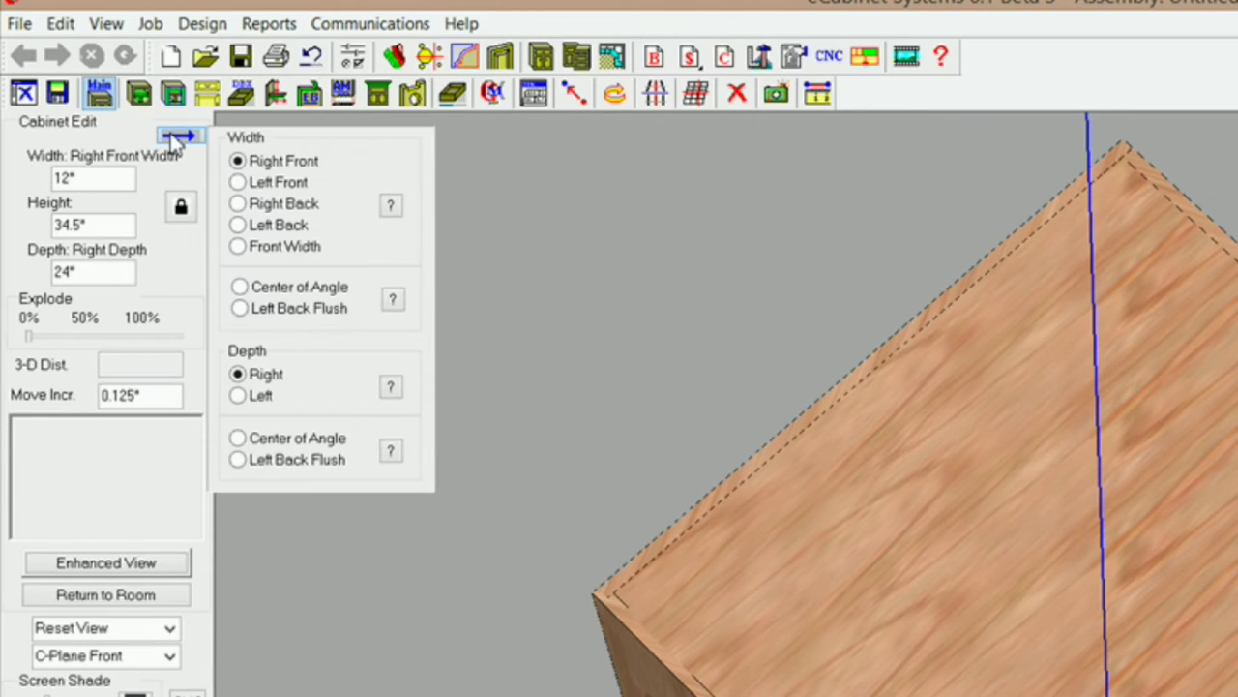
left_click(240, 248)
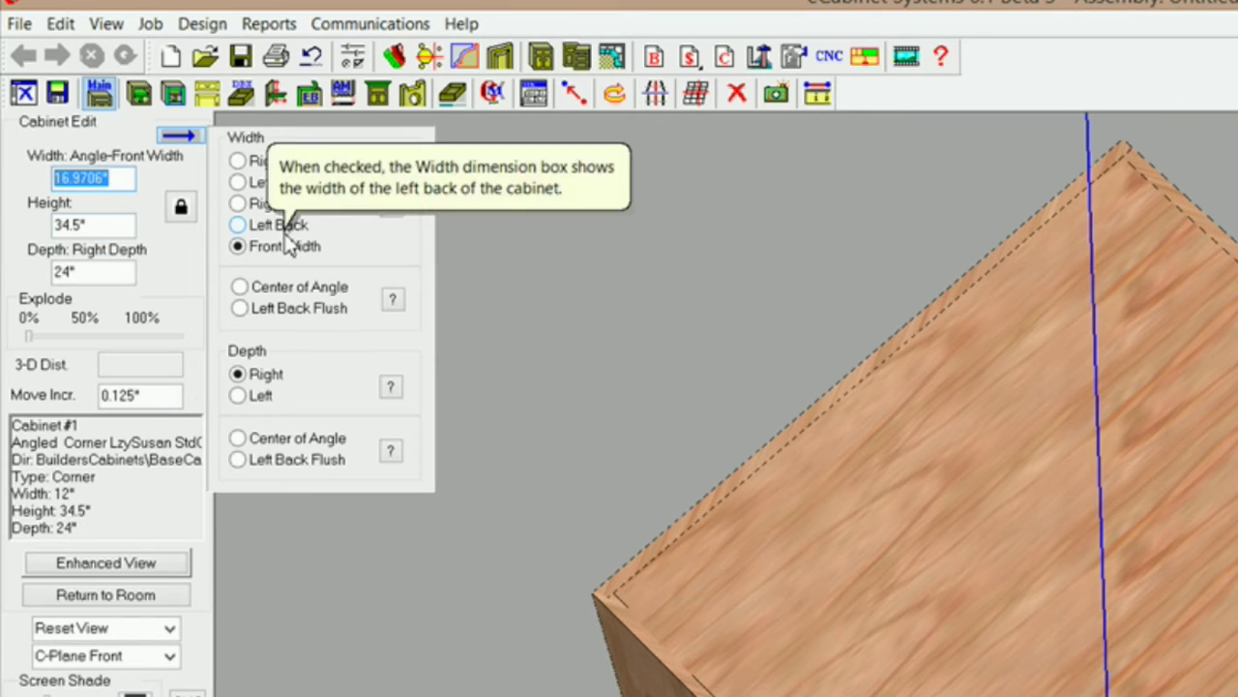
type("3")
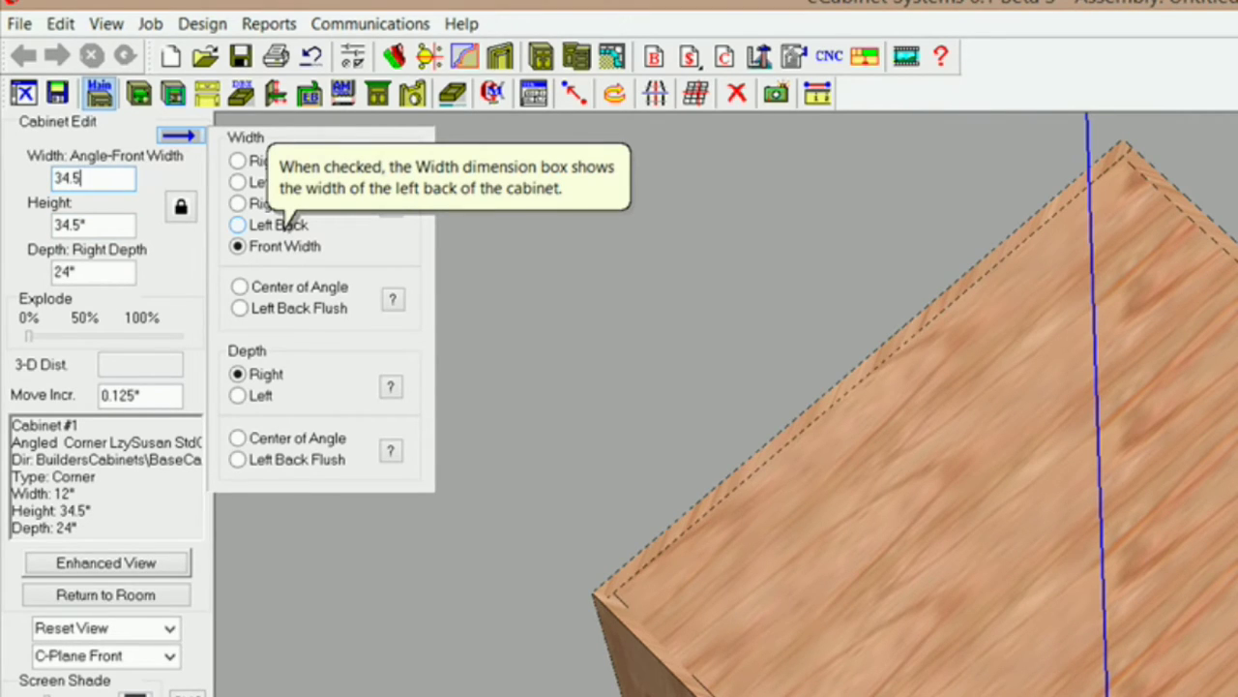
type("4.5")
key("Return")
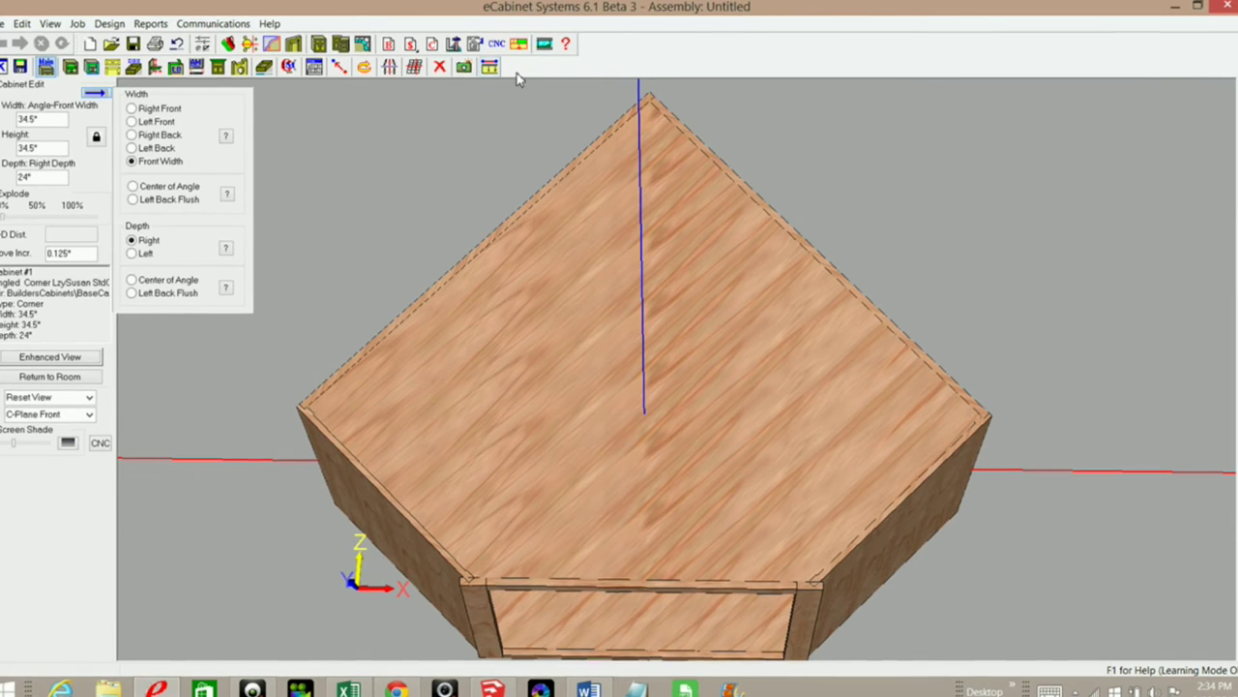
left_click(490, 66)
Step: Measure from the front corner to the top apex: 54.0194 inches, with a 51.1911-inch Z distance
left_click_drag(72, 39, 661, 262)
left_click(459, 590)
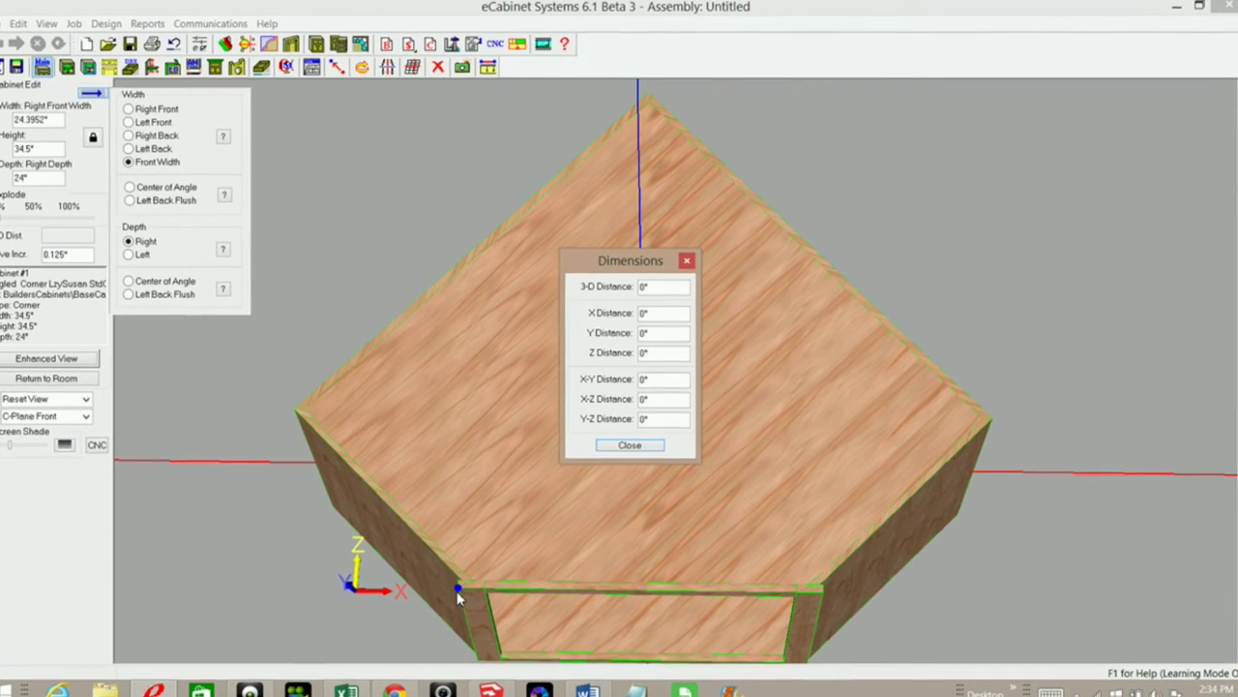
left_click(459, 597)
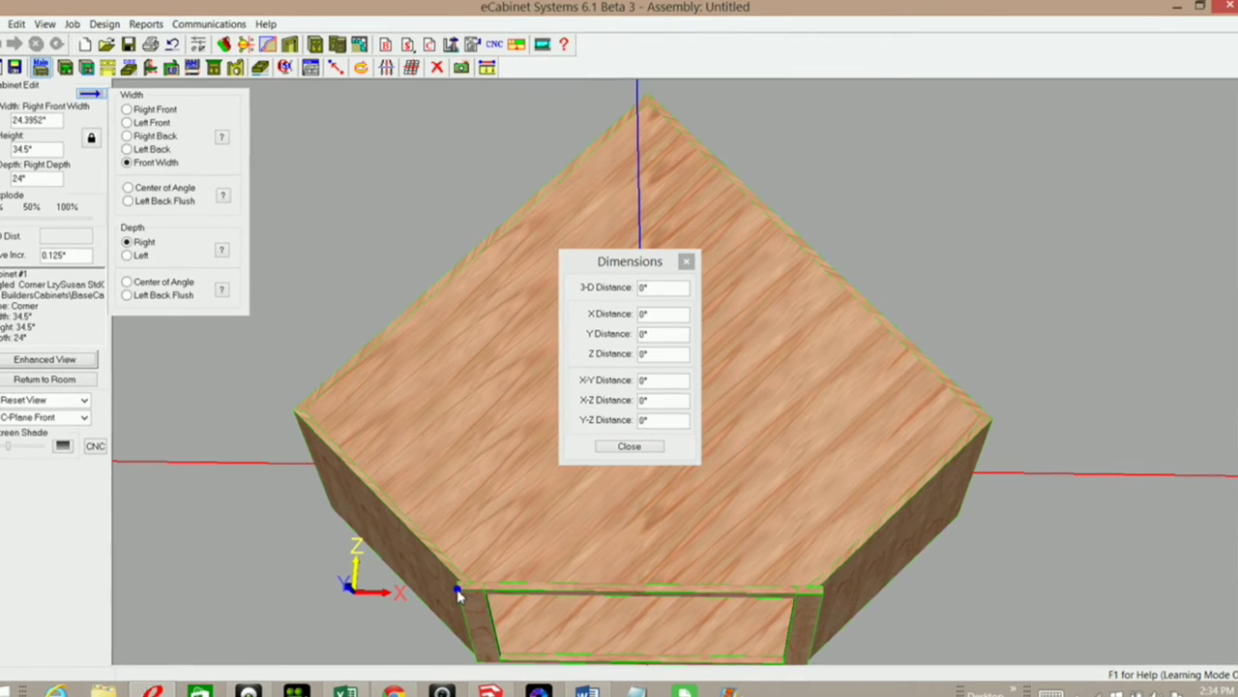
left_click(647, 95)
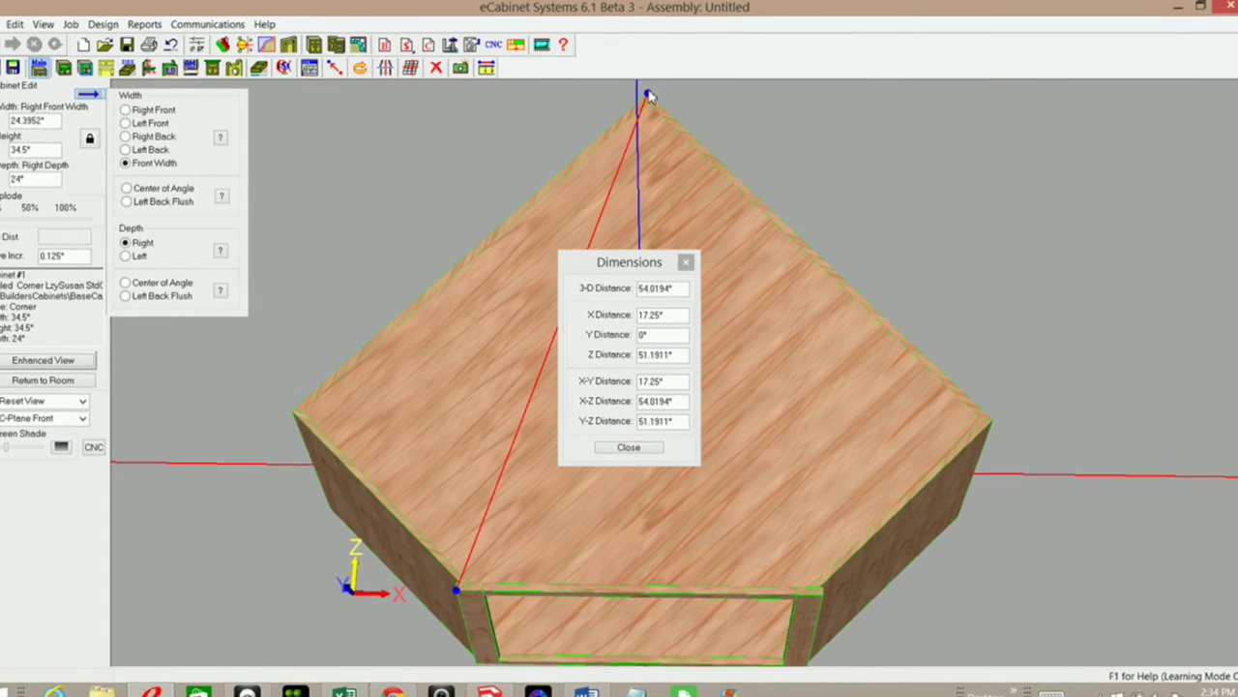
left_click(647, 102)
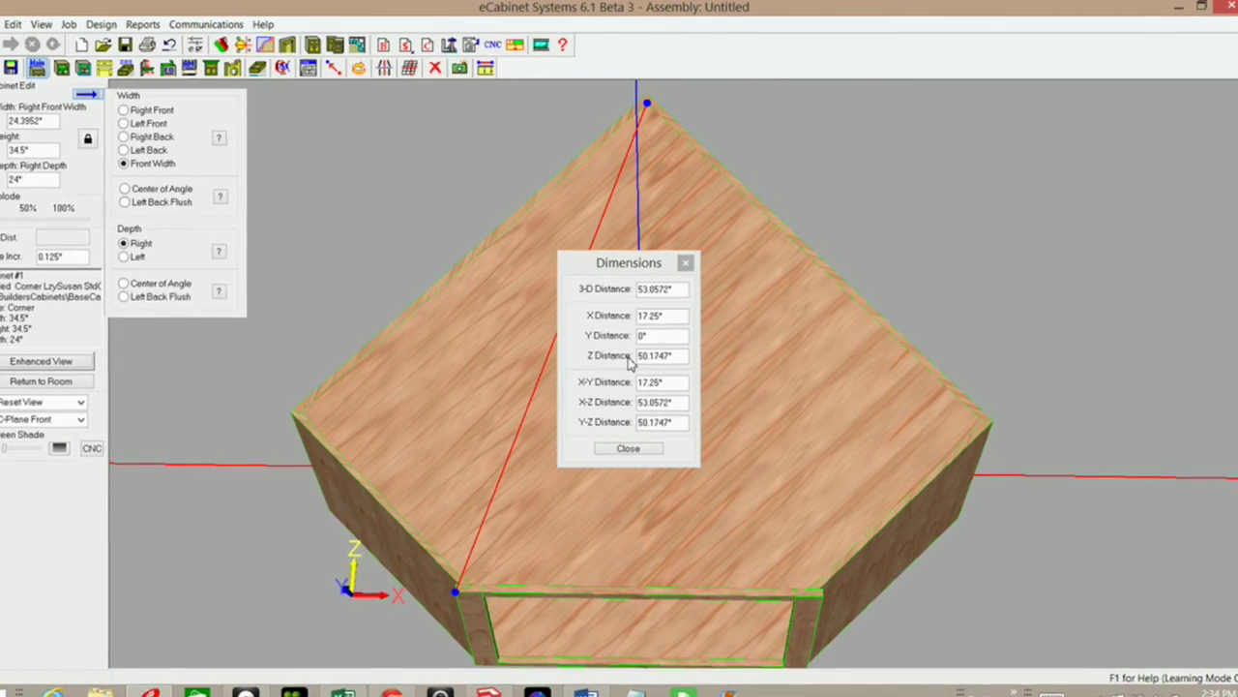
left_click(647, 94)
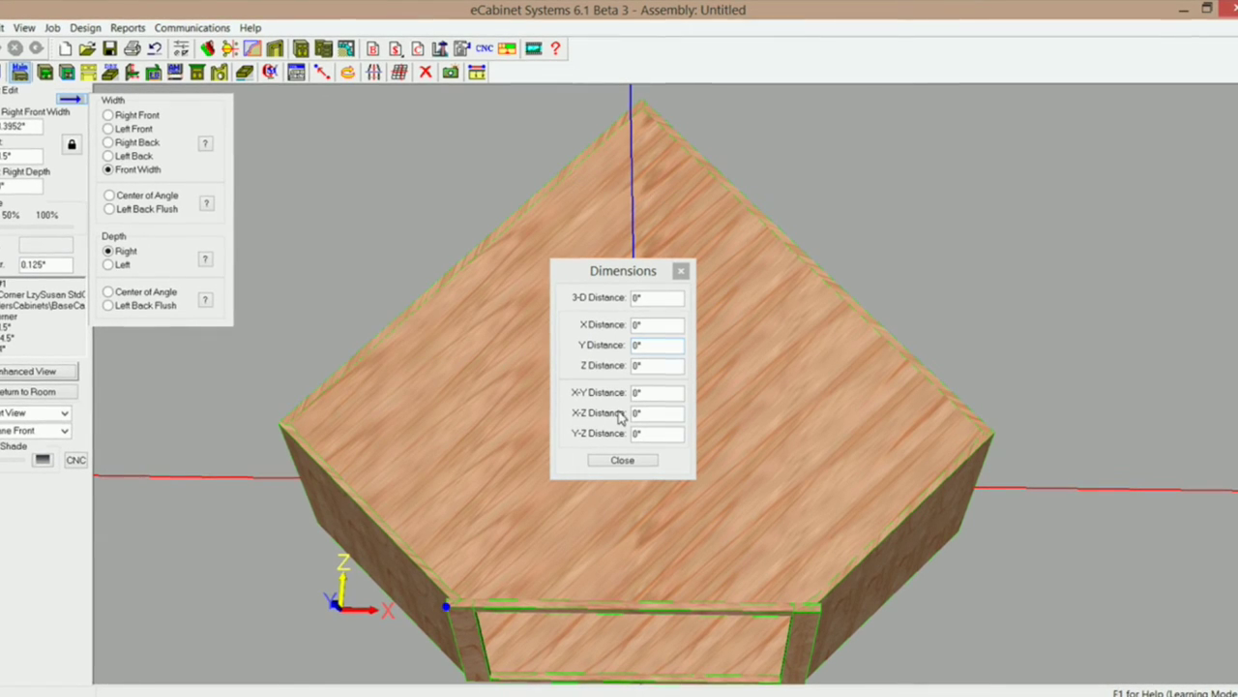
Step: Copy the 51.1911-inch Z Distance value from the measurements, then close them
right_click(641, 102)
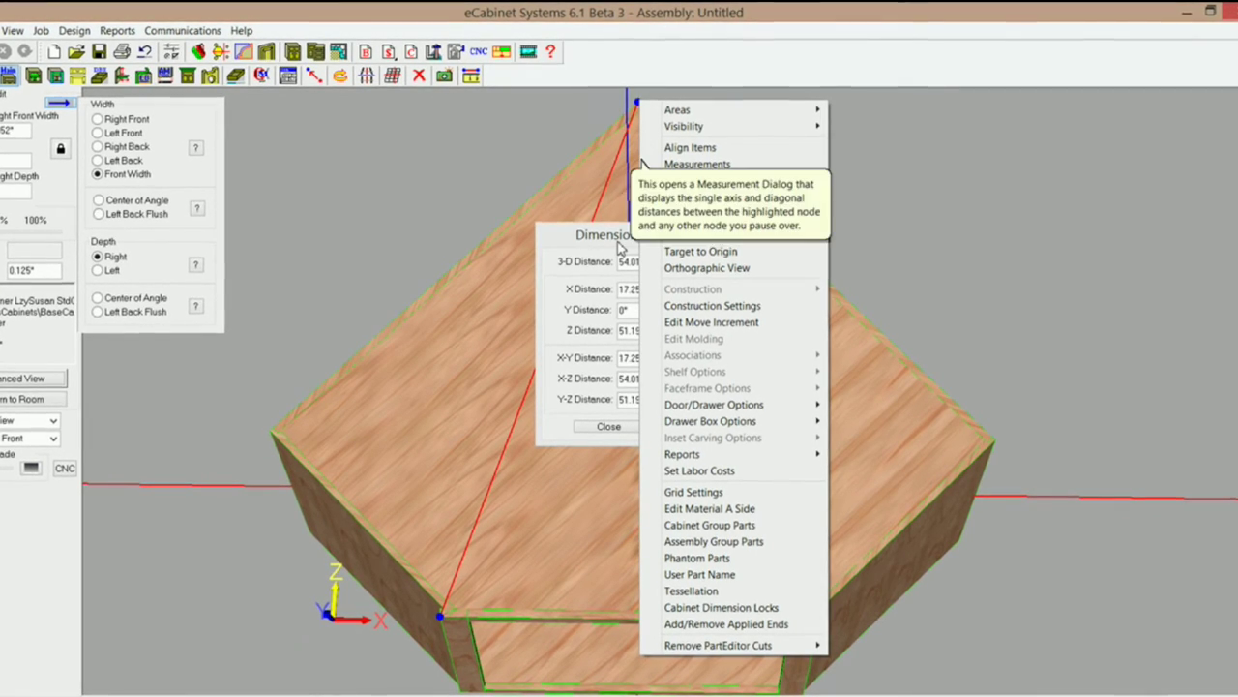
left_click(696, 163)
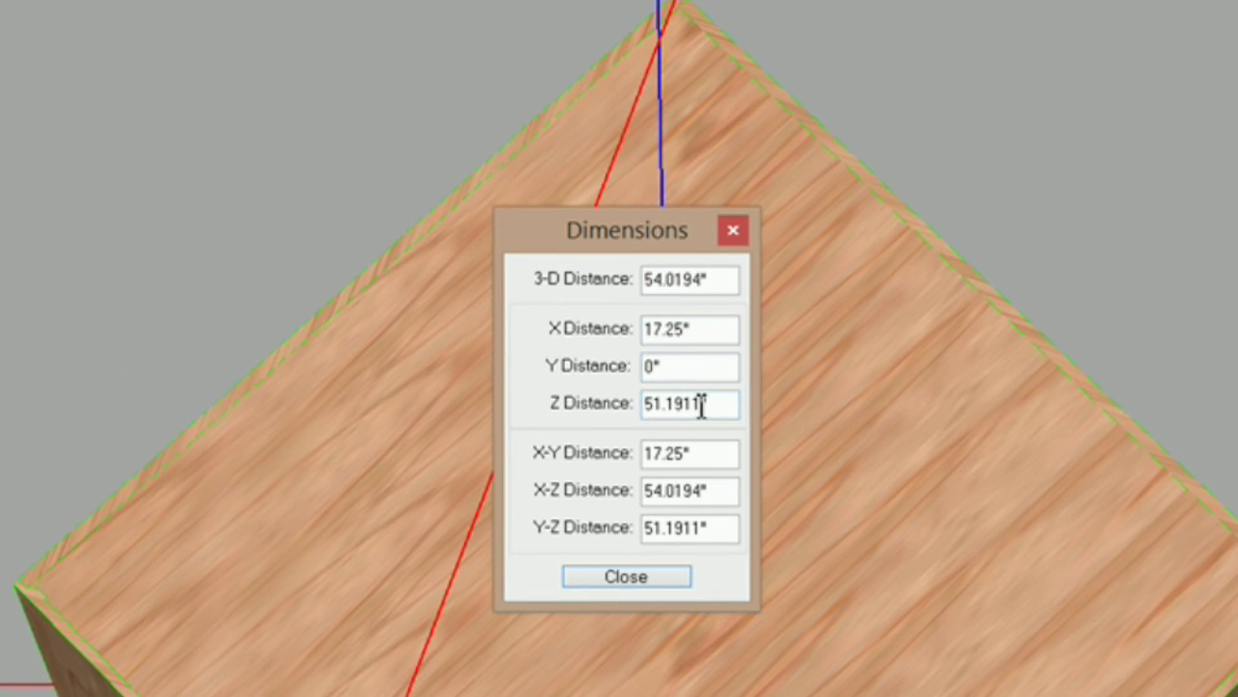
left_click_drag(703, 407, 629, 403)
left_click(706, 406)
left_click_drag(706, 406, 640, 403)
key("ctrl+c")
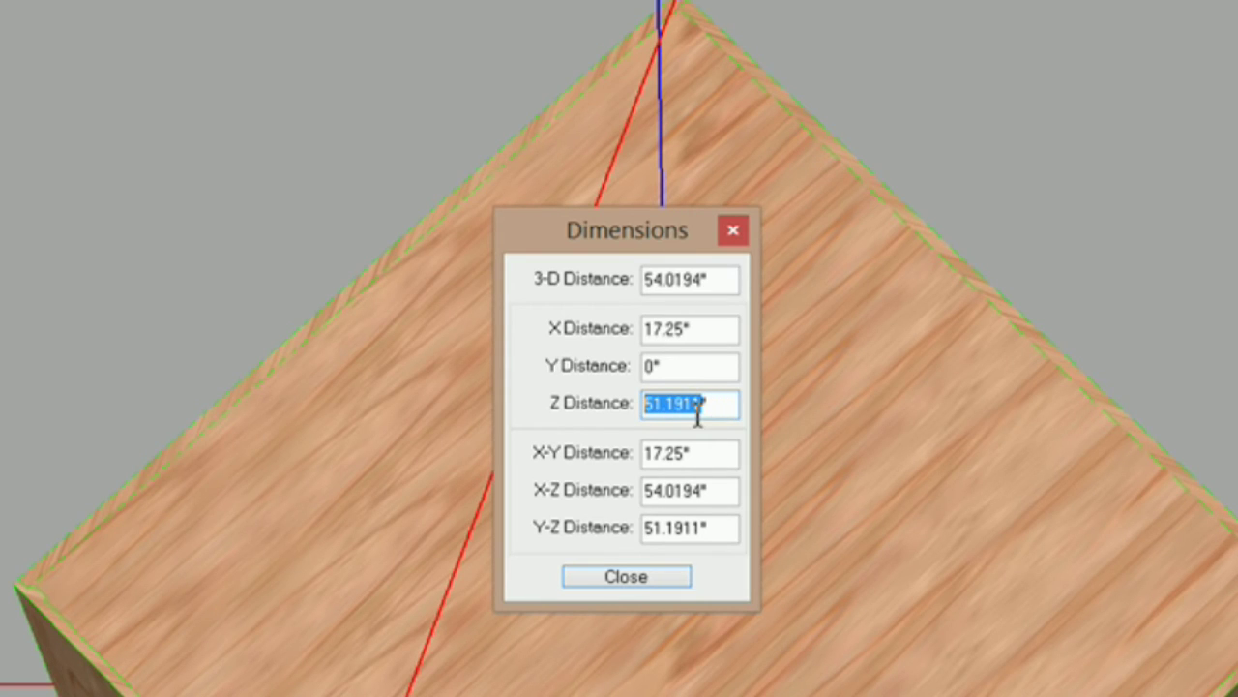
right_click(692, 411)
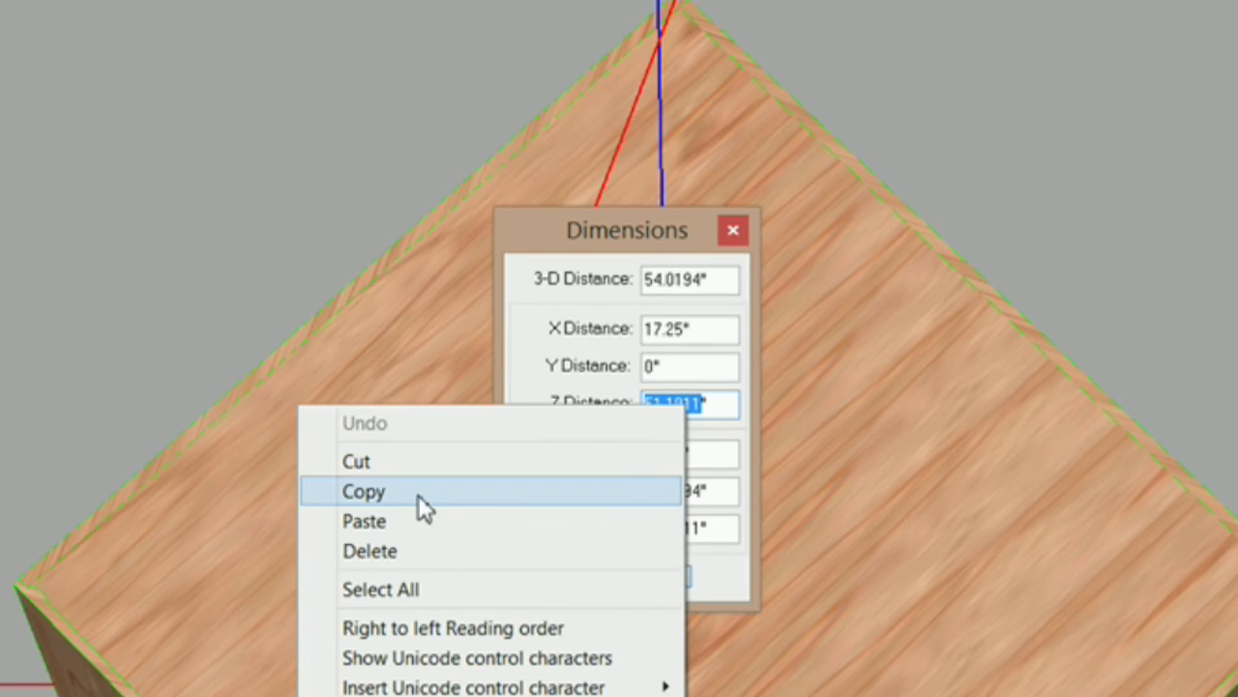
left_click(416, 493)
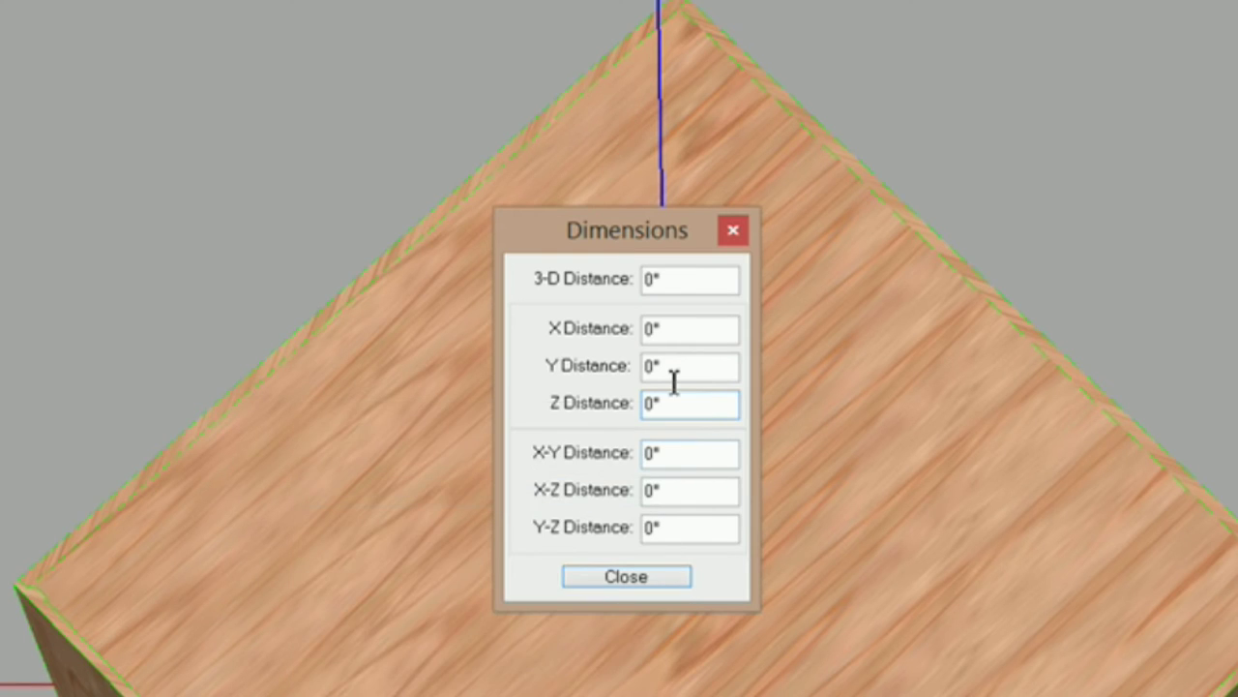
key("Escape")
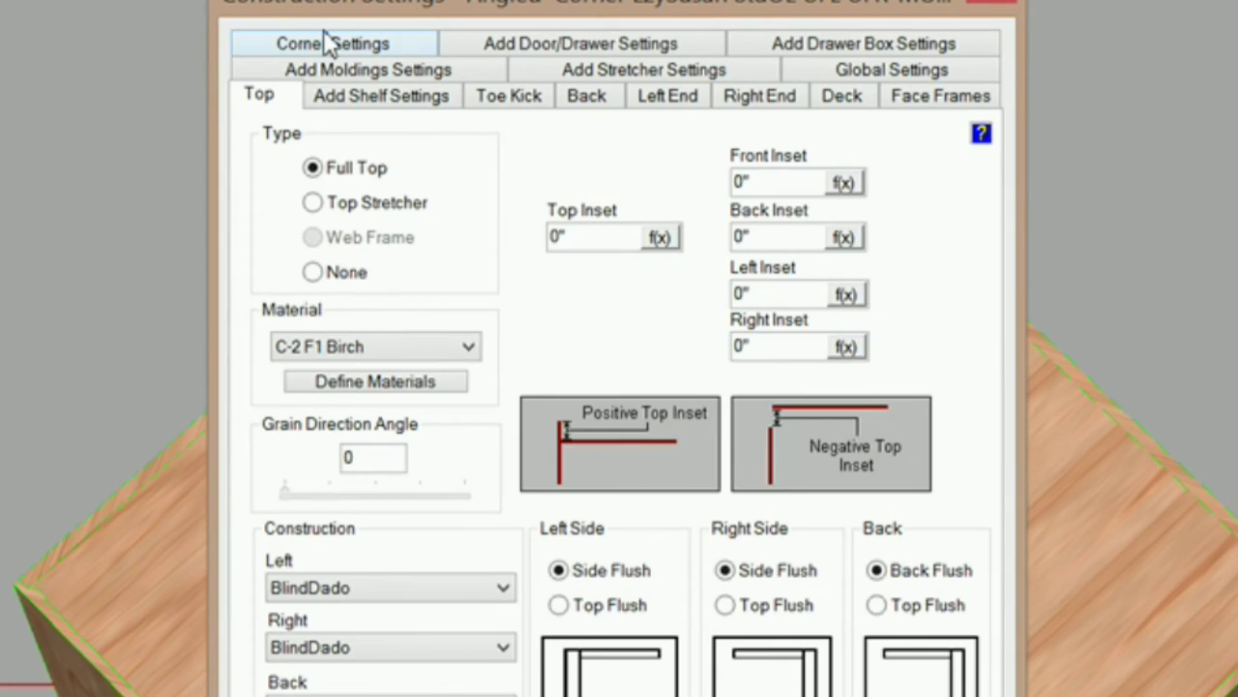
Step: Replace the Corner Gap with the pasted 51.1911 minus 24
left_click(326, 45)
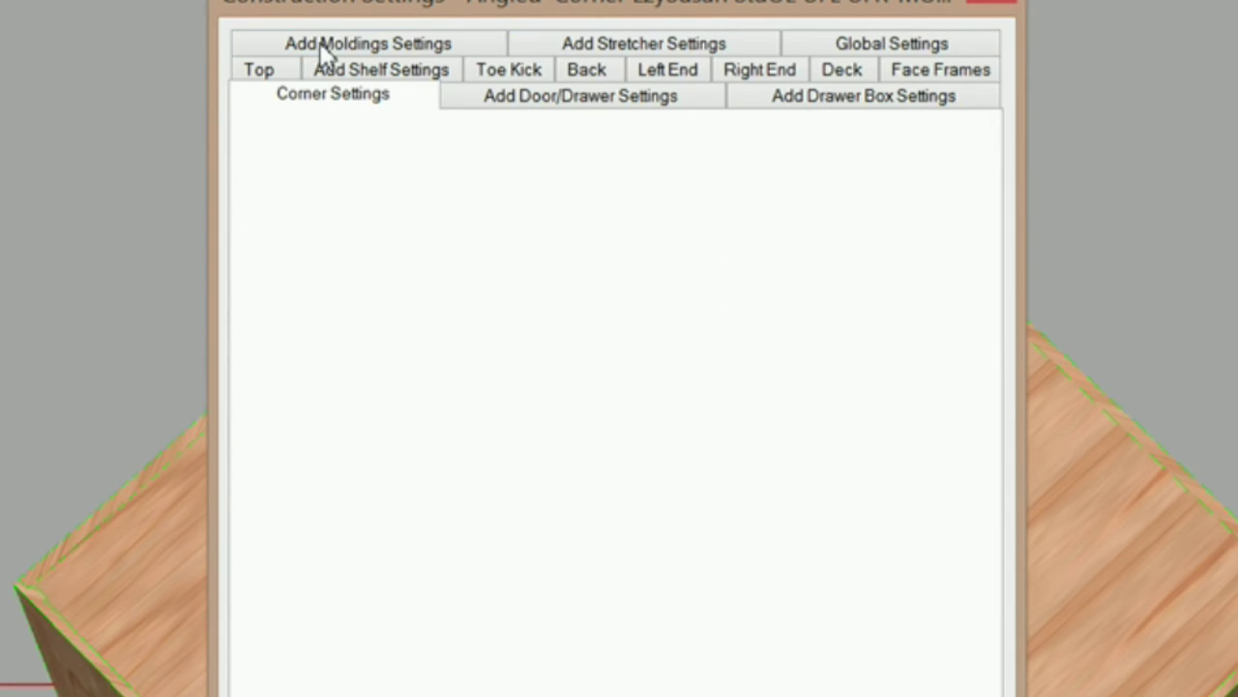
double_click(832, 201)
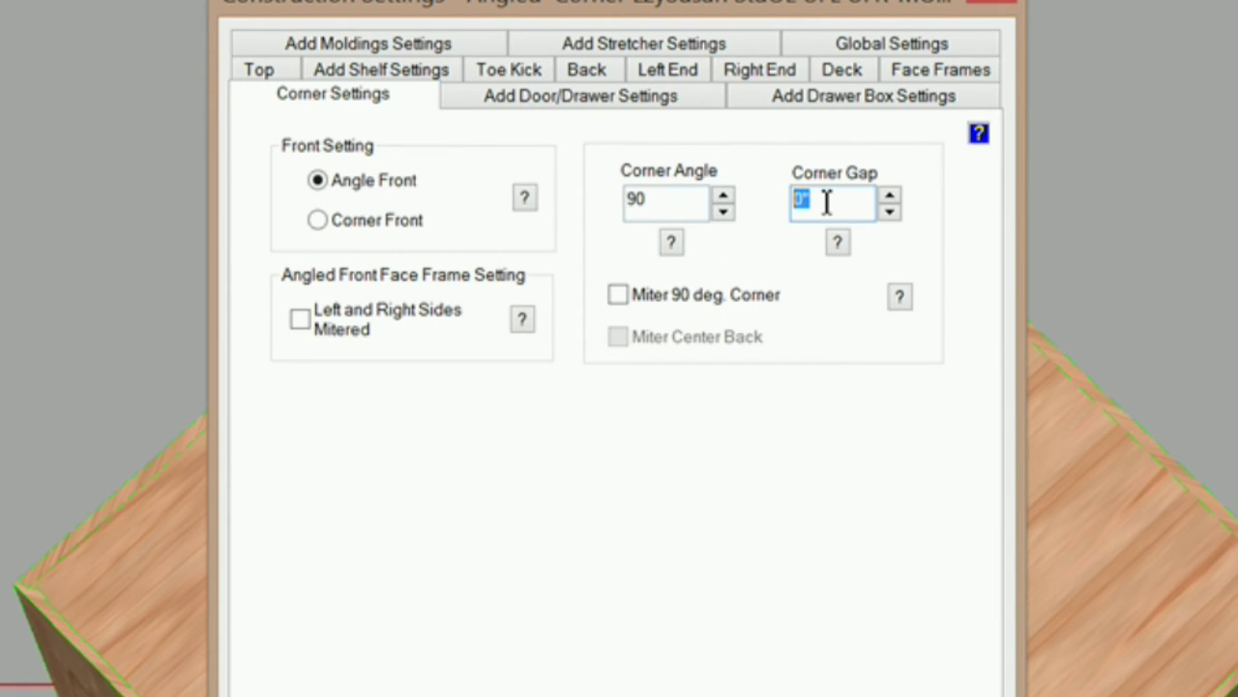
right_click(829, 202)
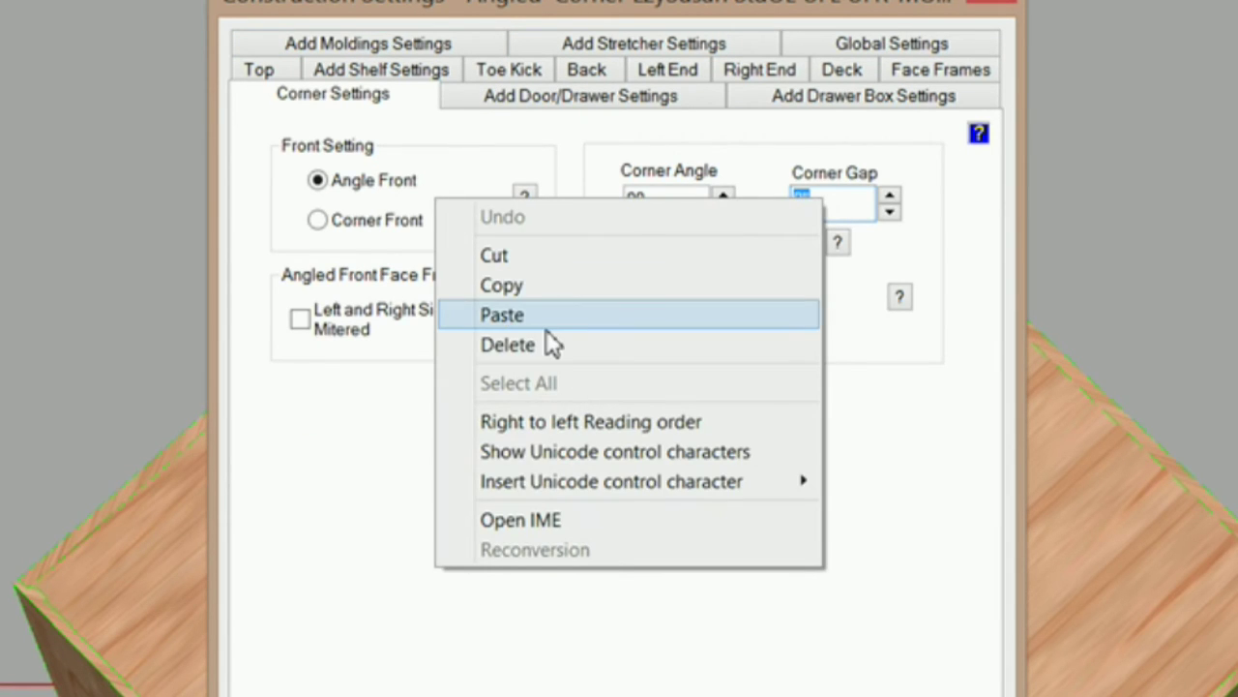
left_click(545, 320)
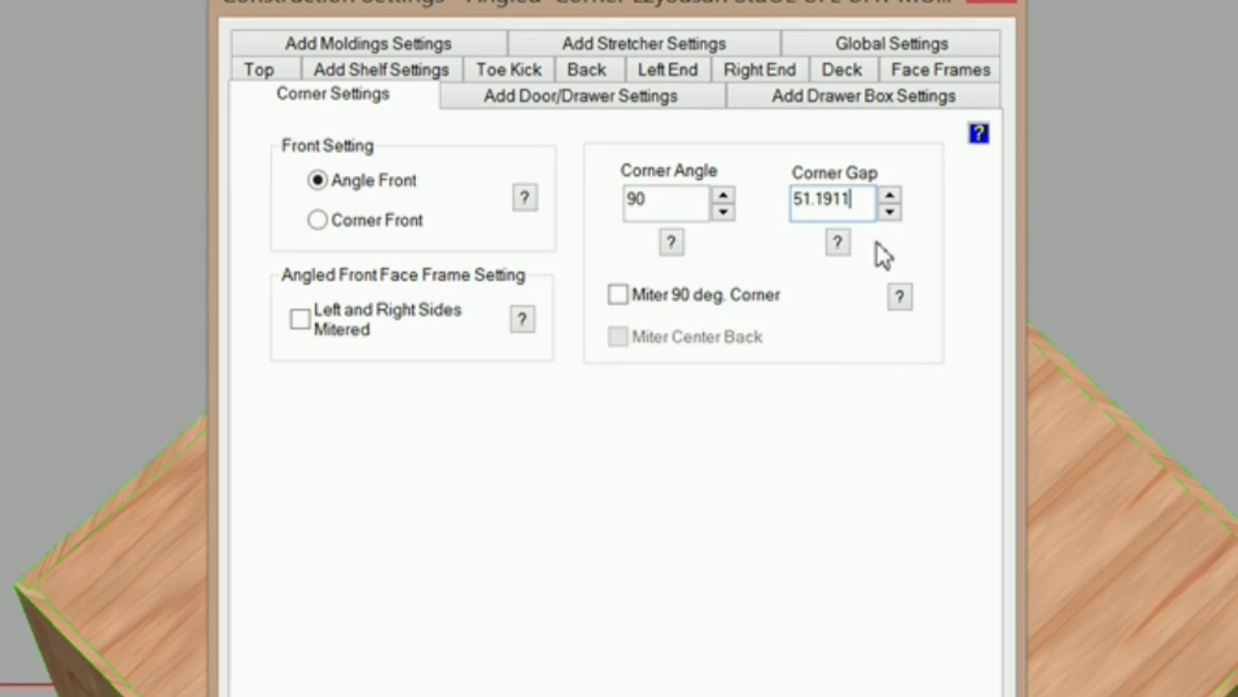
type("-24")
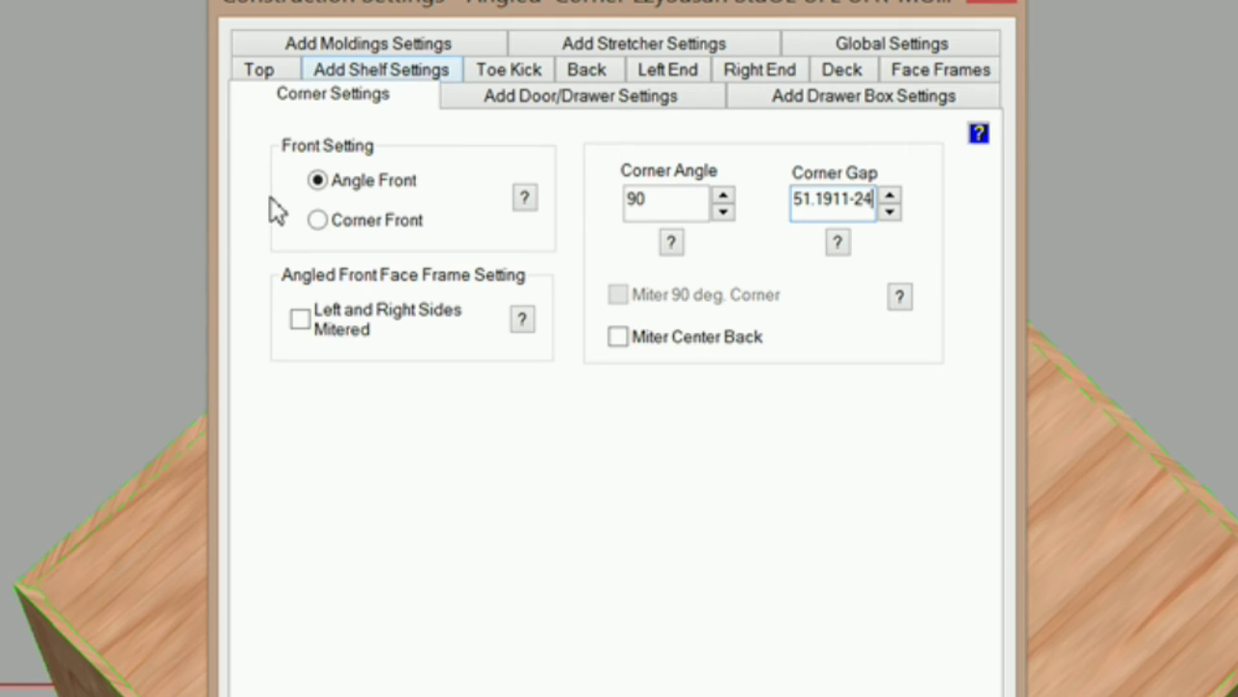
Step: Miter the center back and both angled face frame sides, then apply the settings
left_click(611, 344)
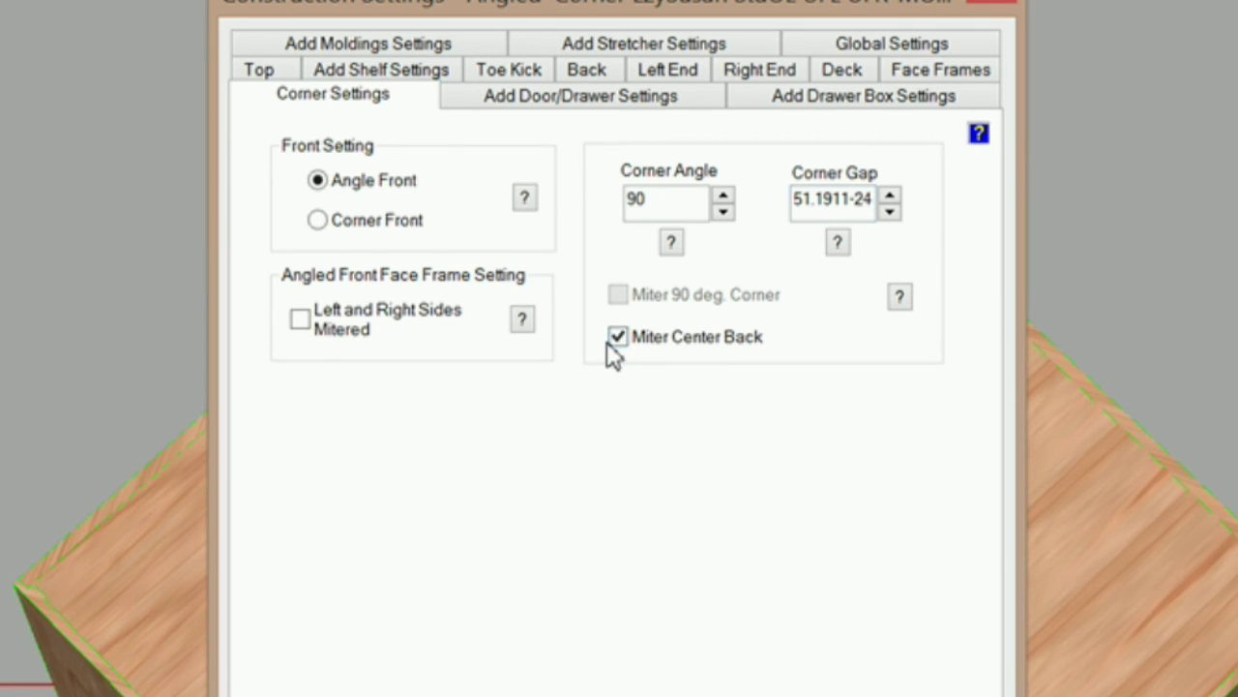
left_click(296, 322)
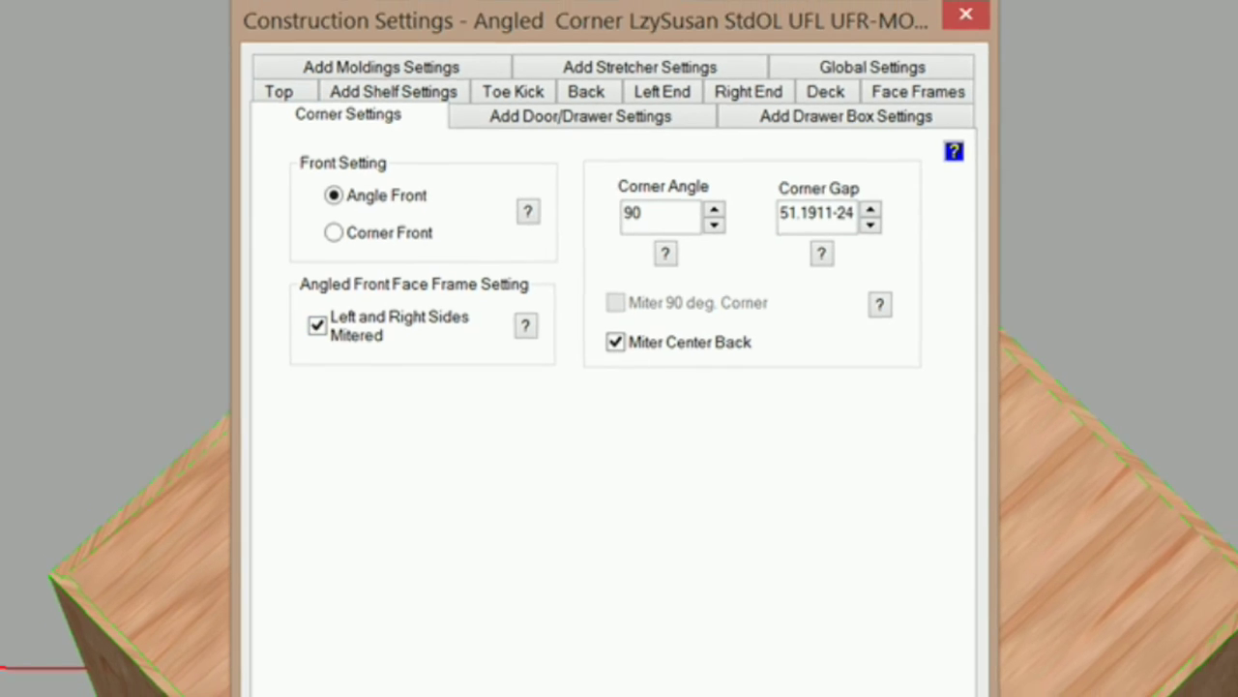
left_click(756, 693)
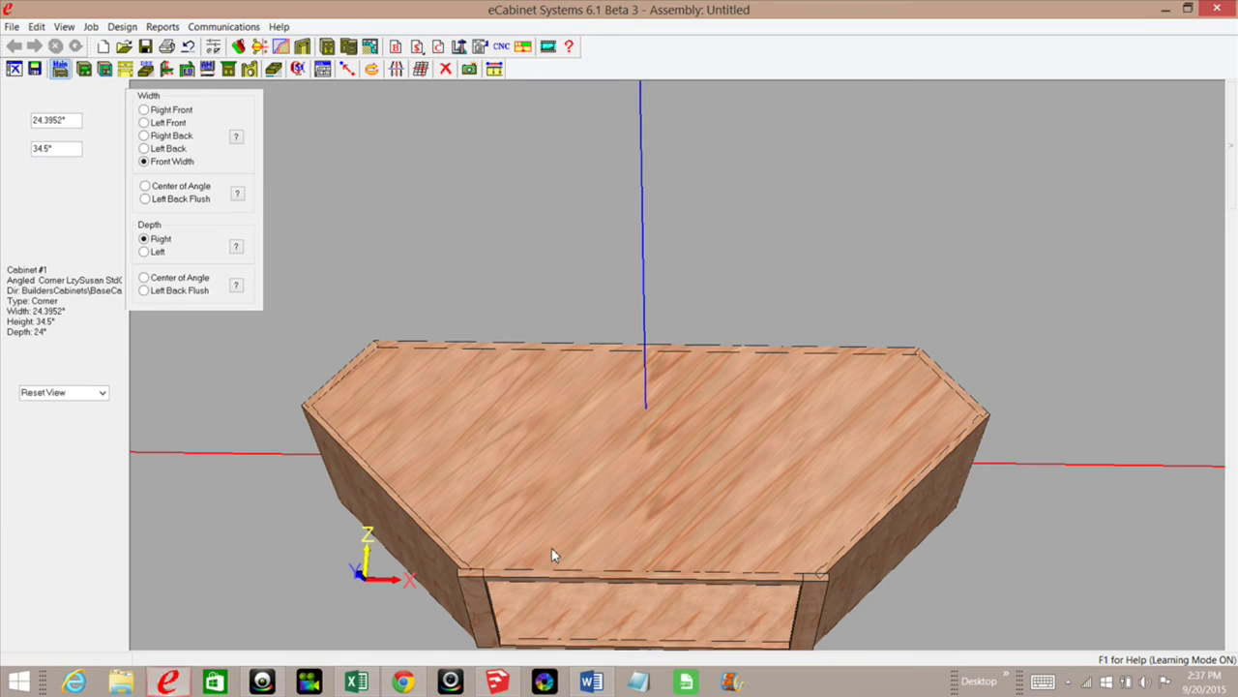
left_click(552, 552)
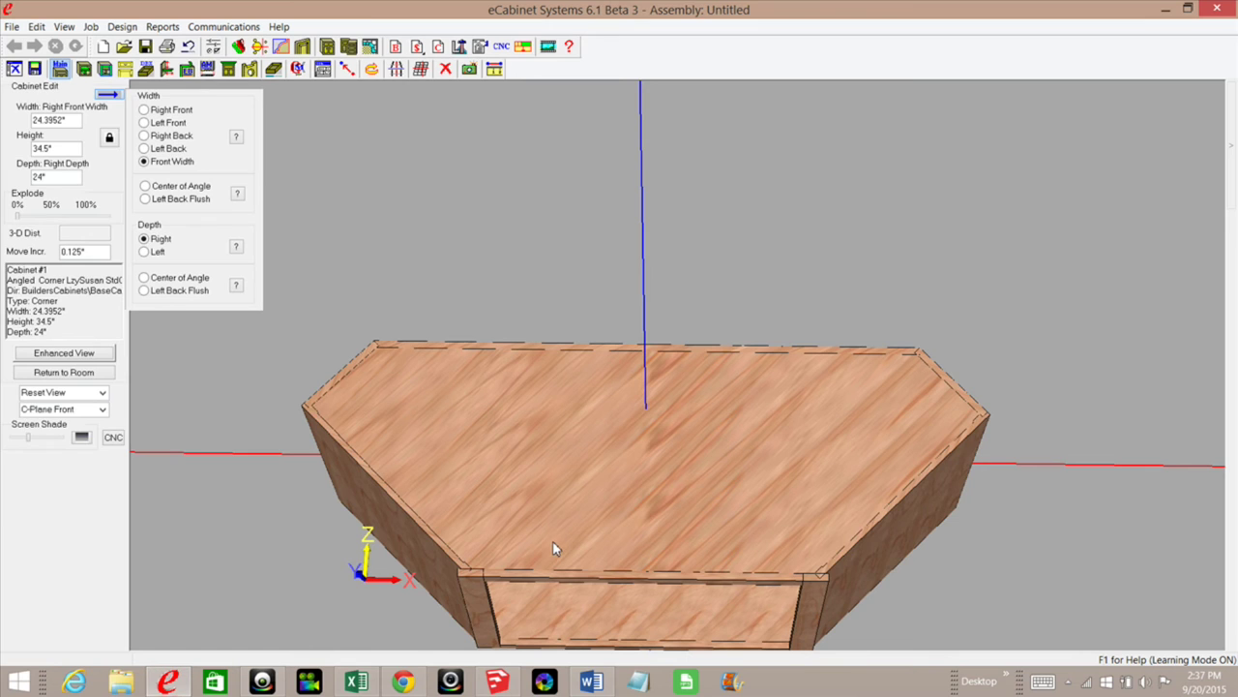
left_click(493, 68)
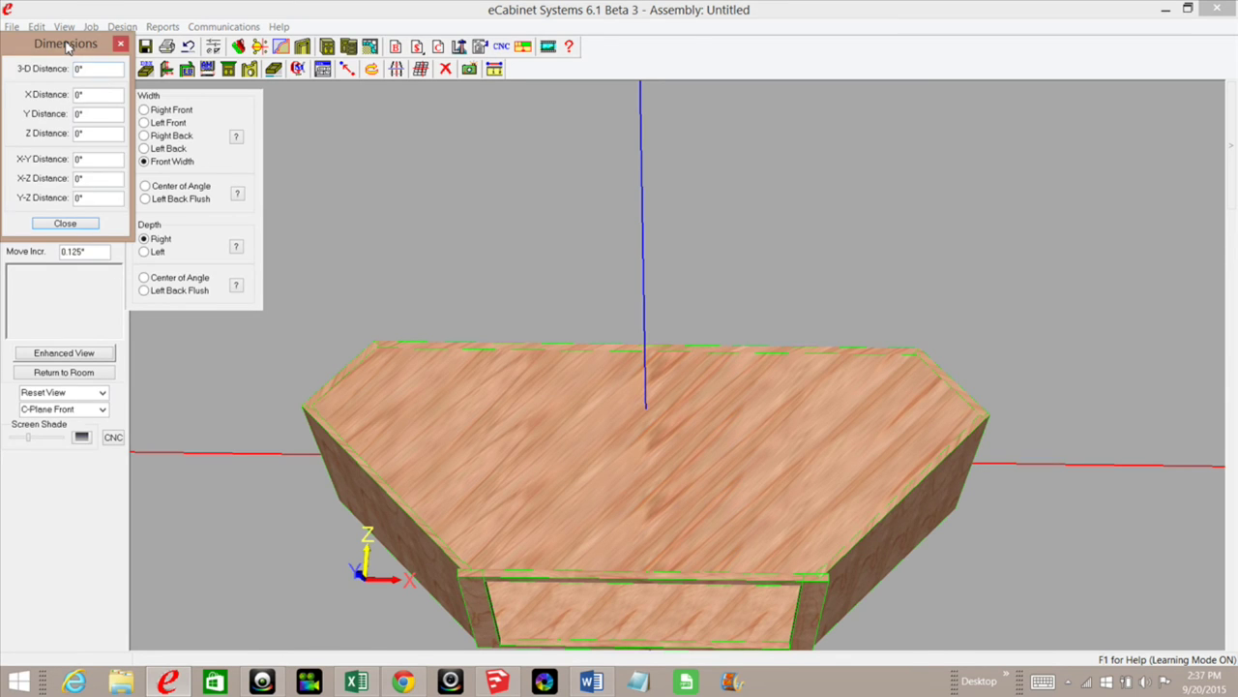
left_click_drag(68, 45, 560, 207)
left_click(466, 590)
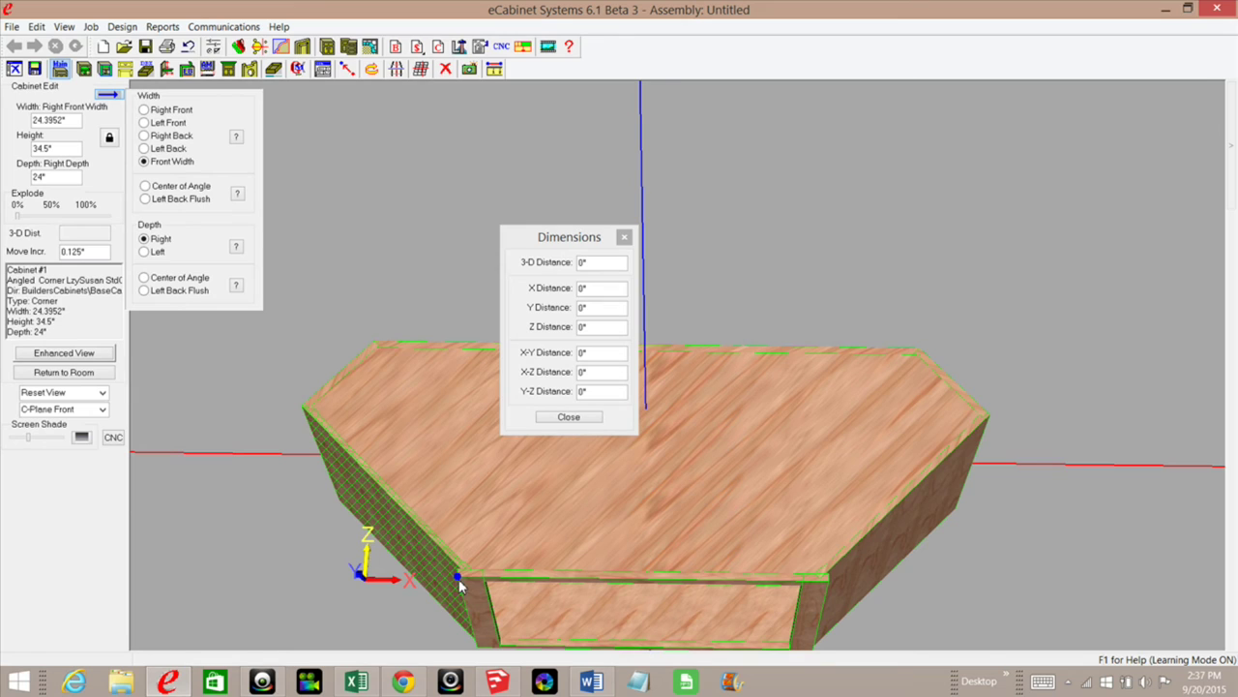
left_click(376, 342)
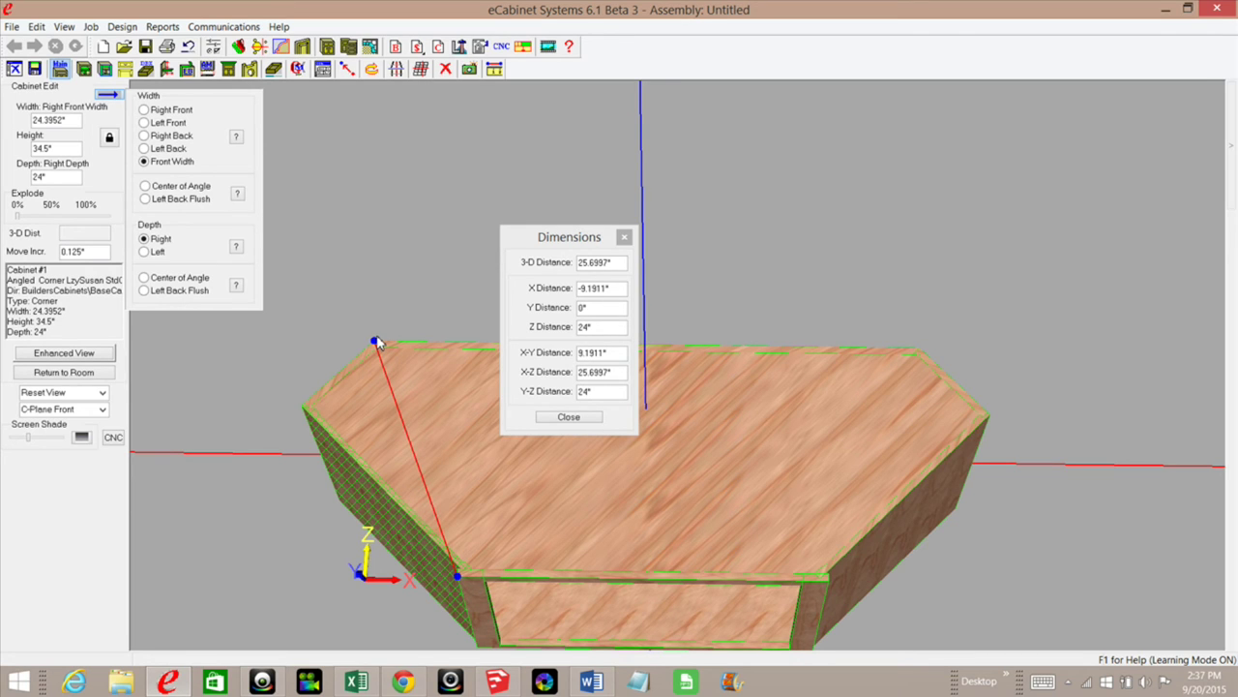
left_click(830, 581)
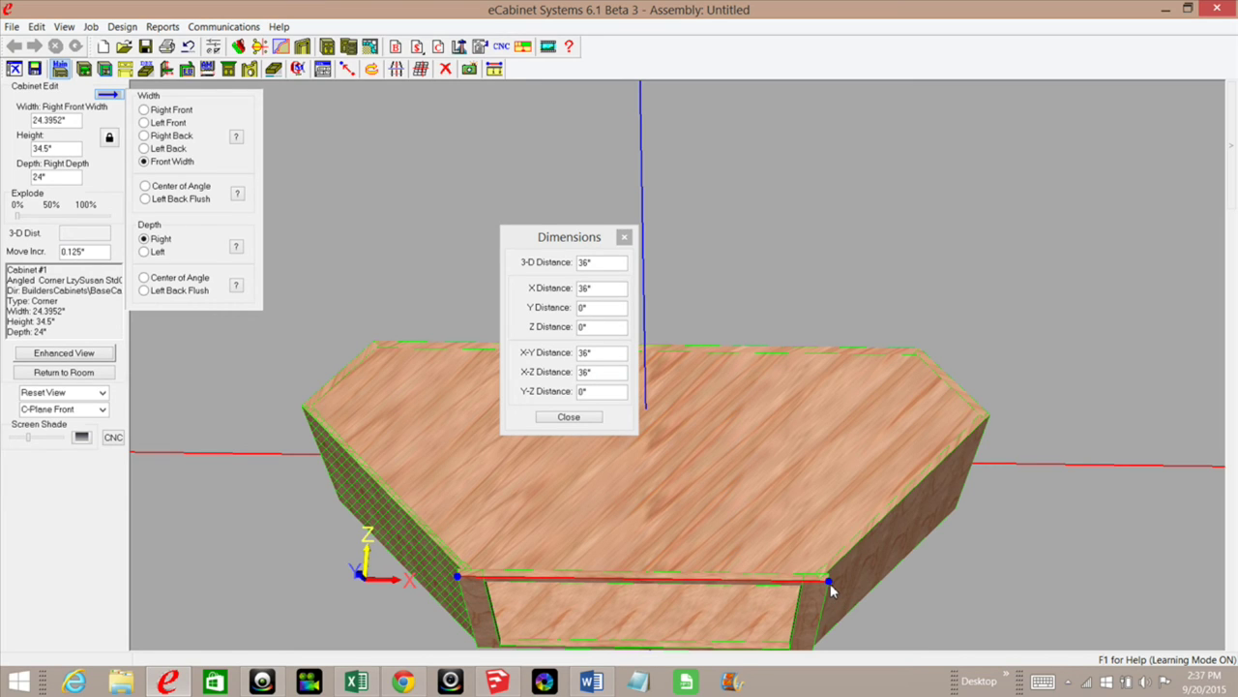
mouse_move(832, 592)
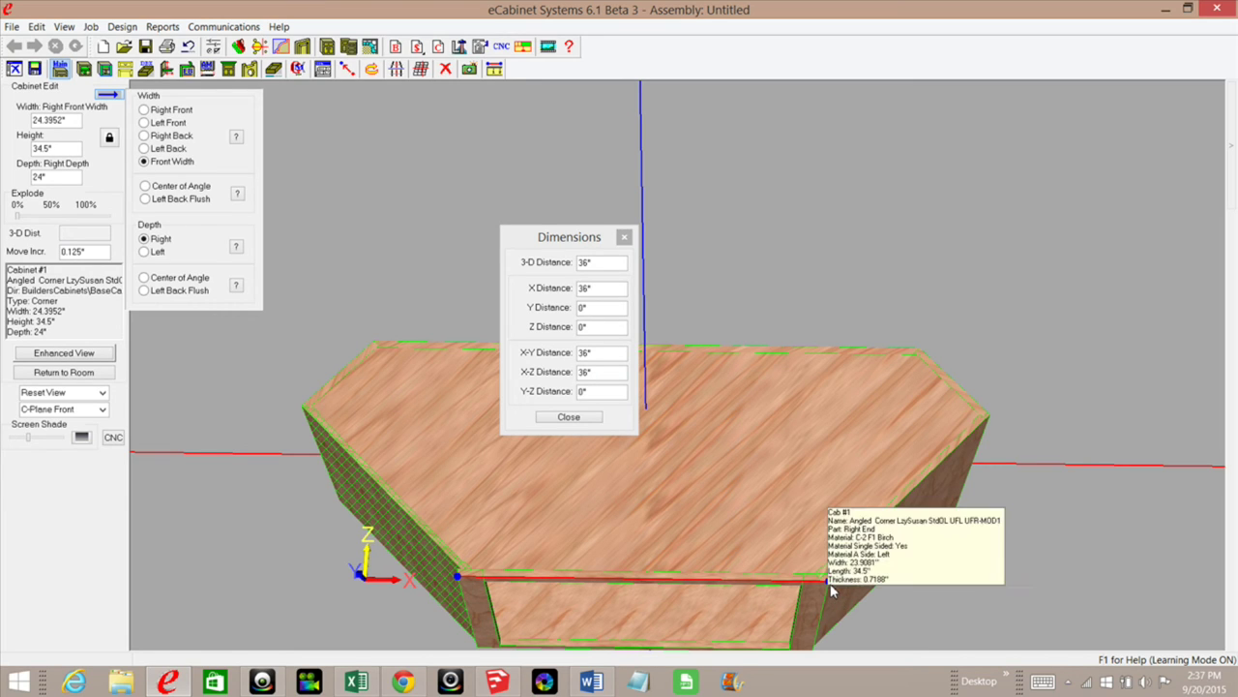
left_click(624, 236)
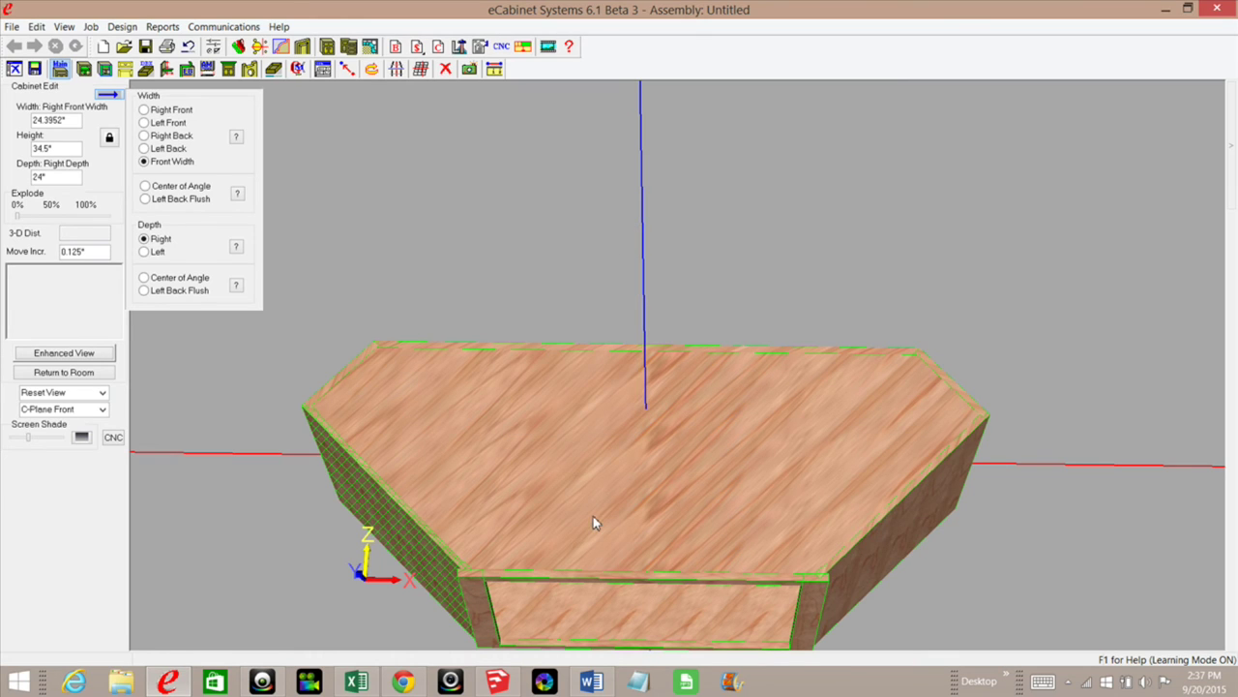
left_click(510, 505)
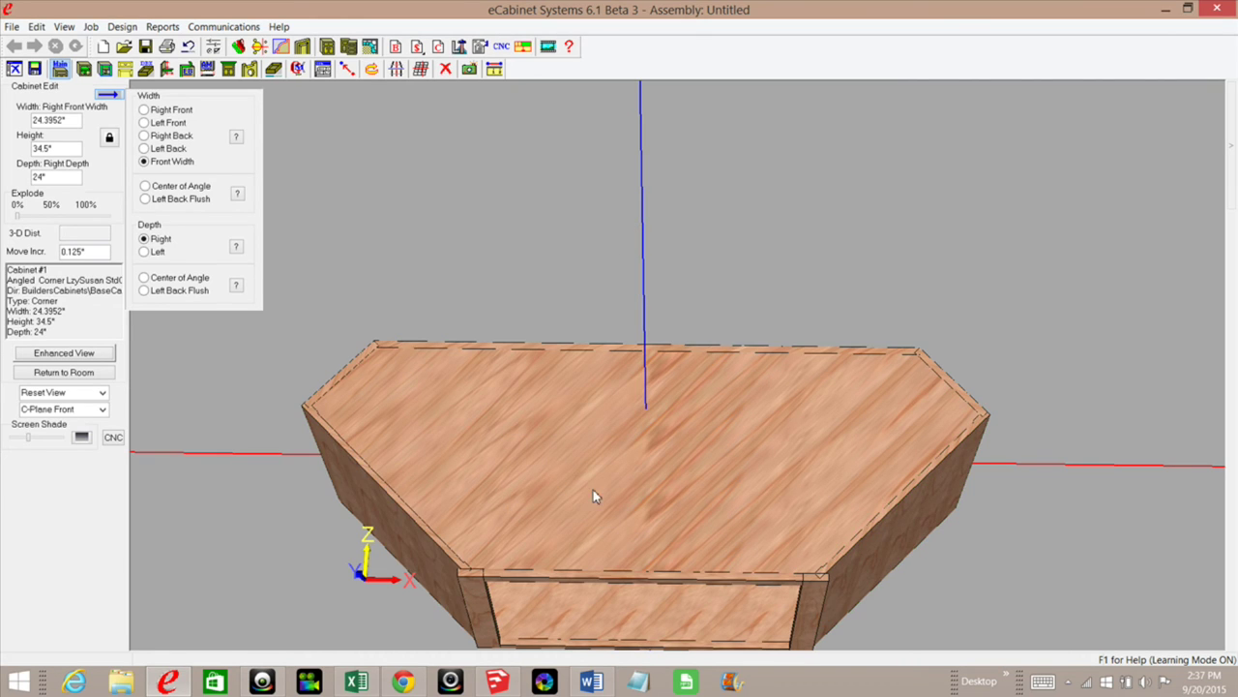
Step: Set Top Type to None, then open the cabinet front in the Face Frame Editor
left_click(323, 70)
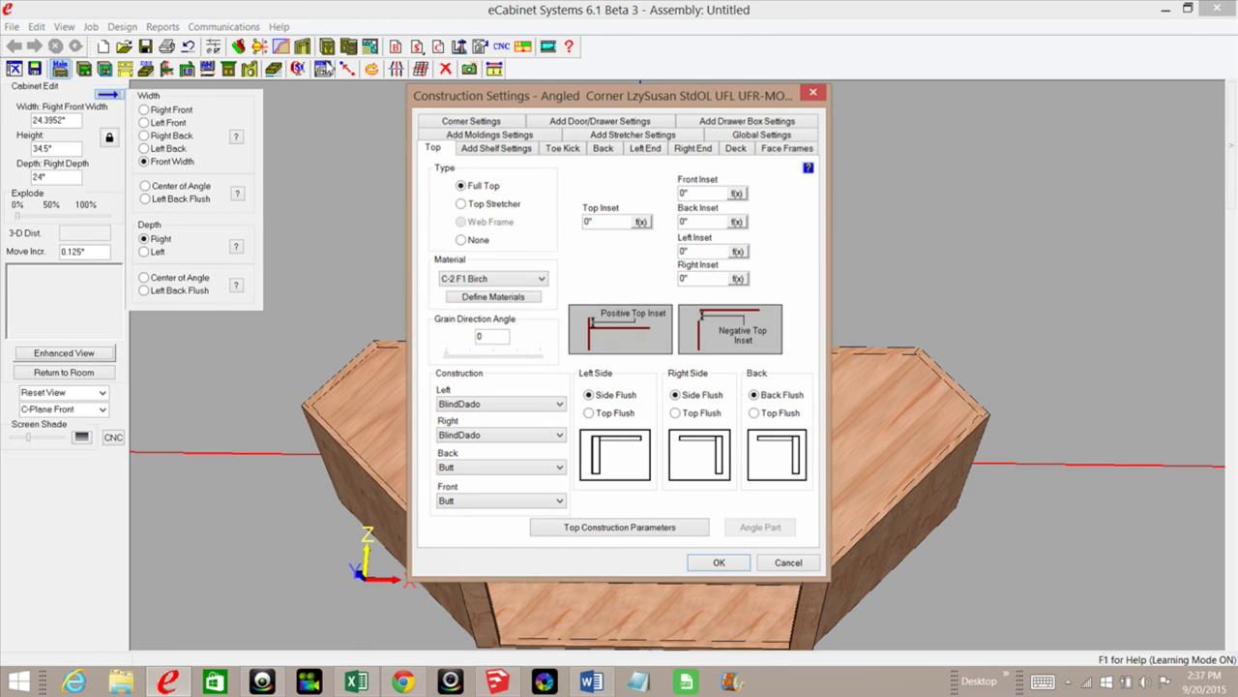
left_click(461, 240)
left_click(719, 562)
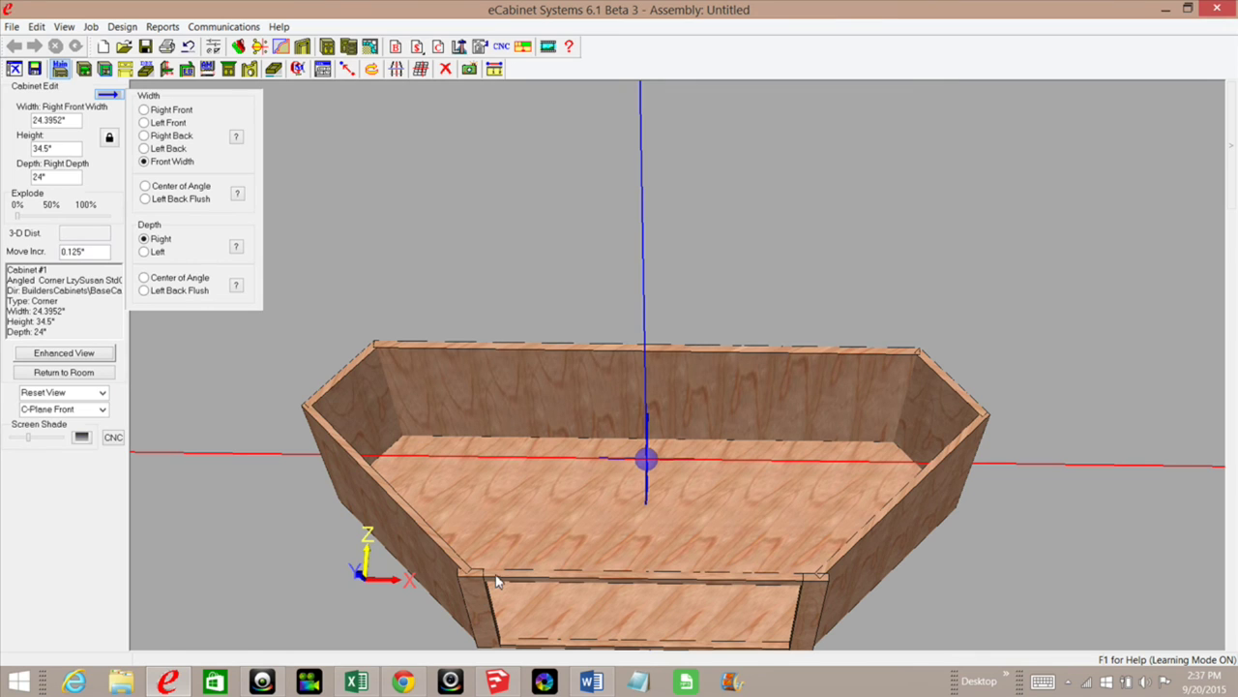
double_click(493, 481)
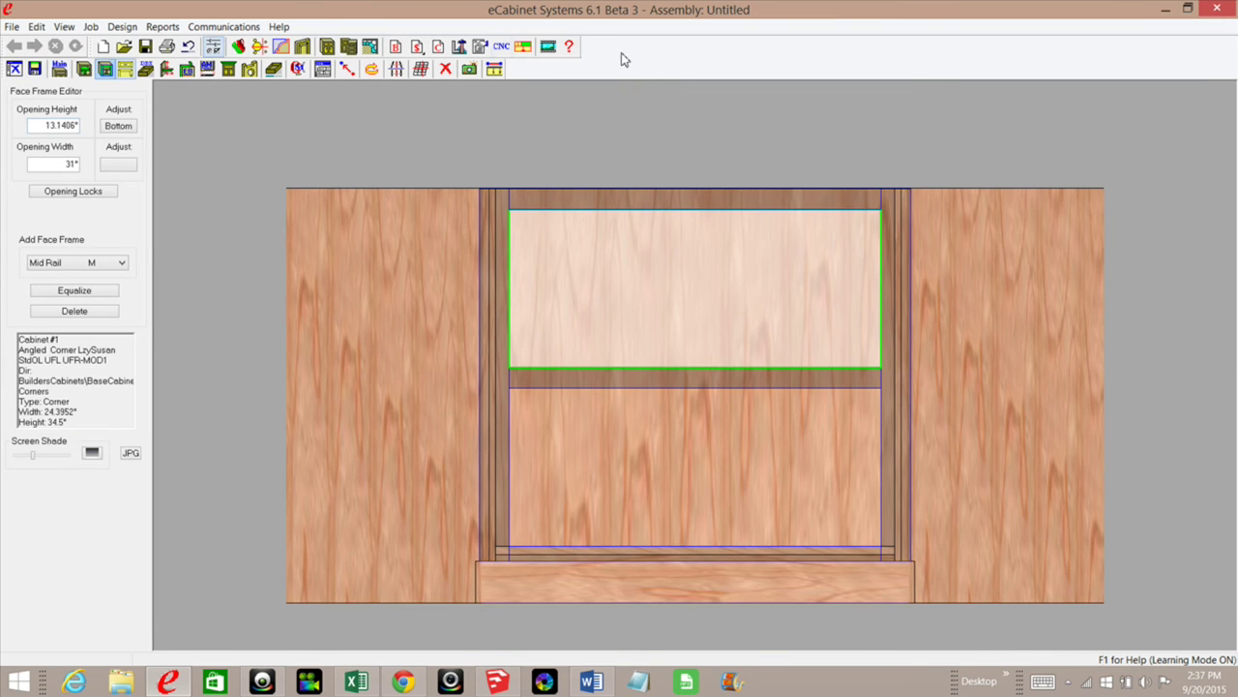
Step: Change the top opening height to 5 inches and go back to the 3-D cabinet view
double_click(45, 125)
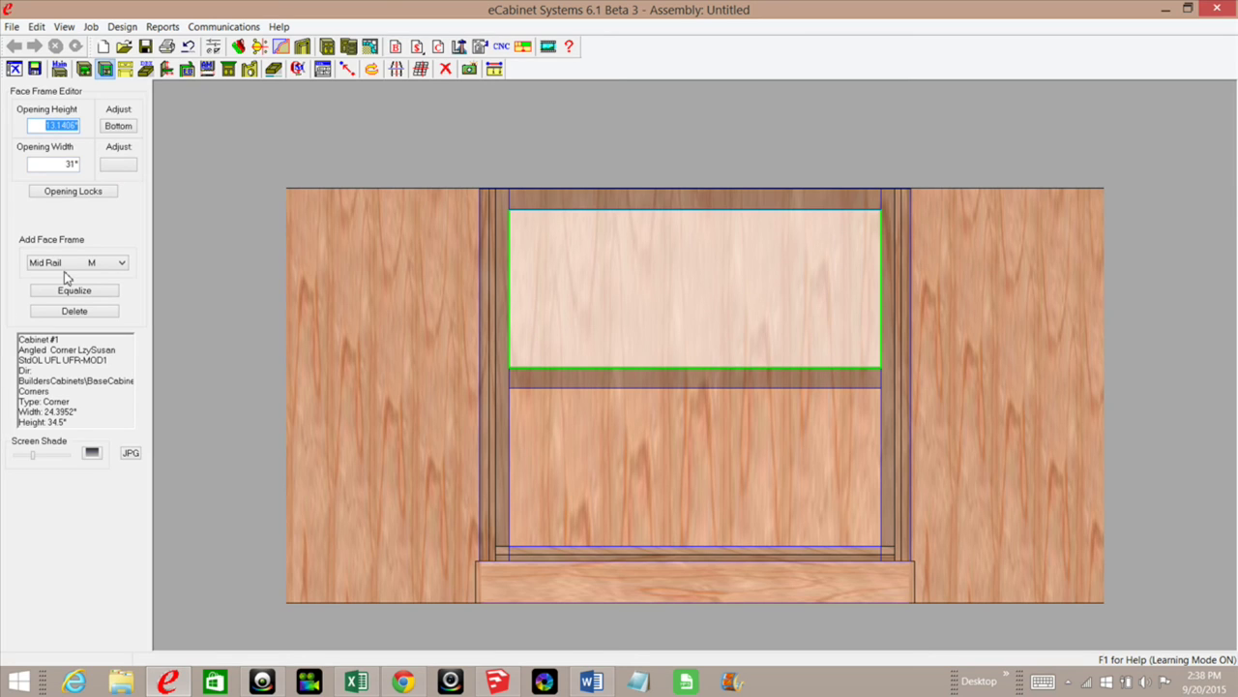
type("5")
key("Return")
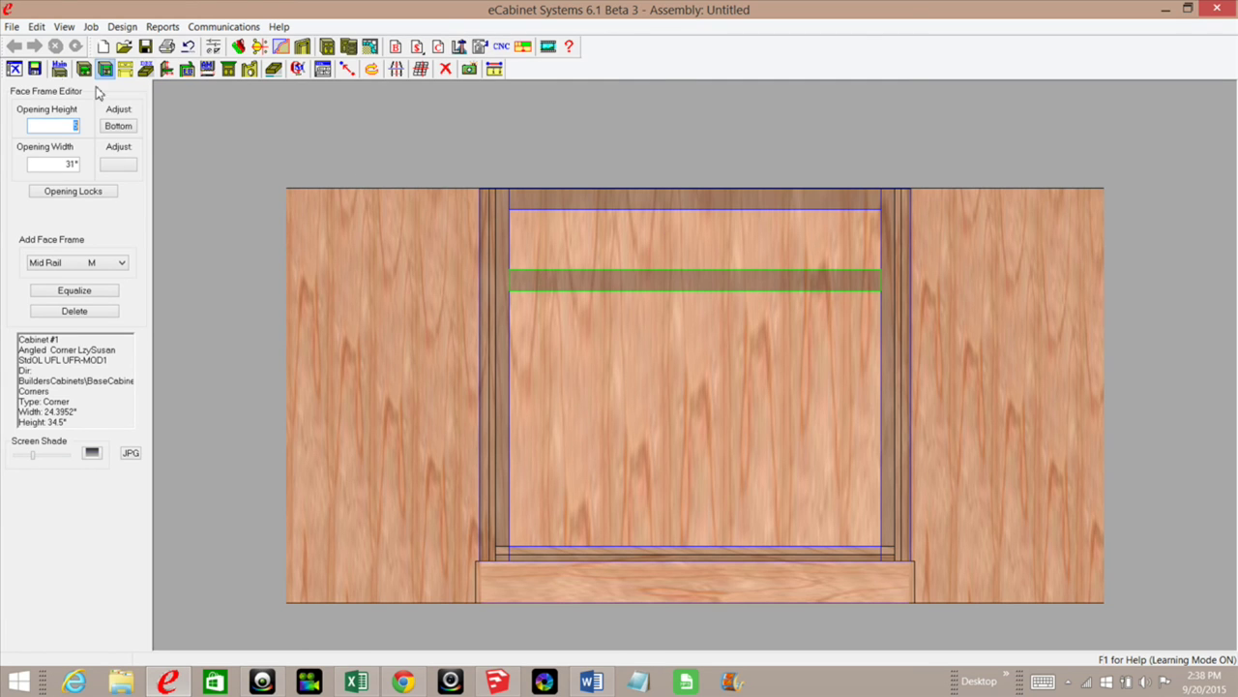
left_click(59, 68)
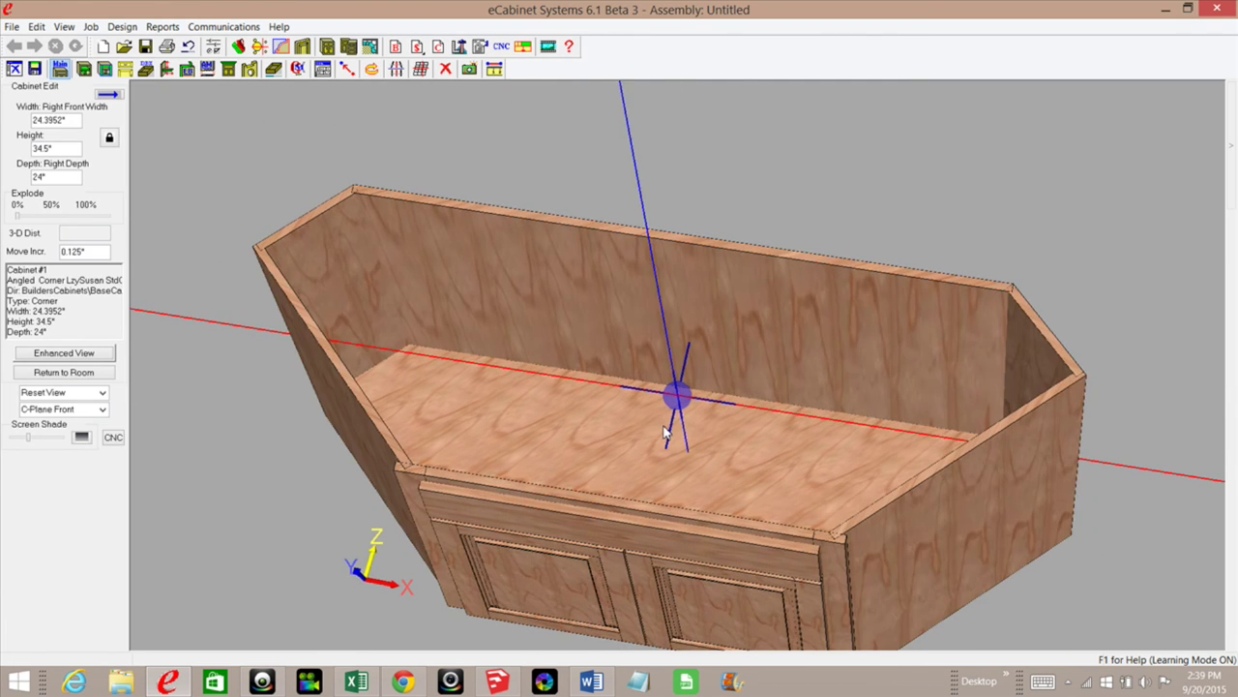
Step: Back in the AngledIslandSinkBase room, select the angled peninsula sink cabinet and view it in 3-D
left_click(371, 51)
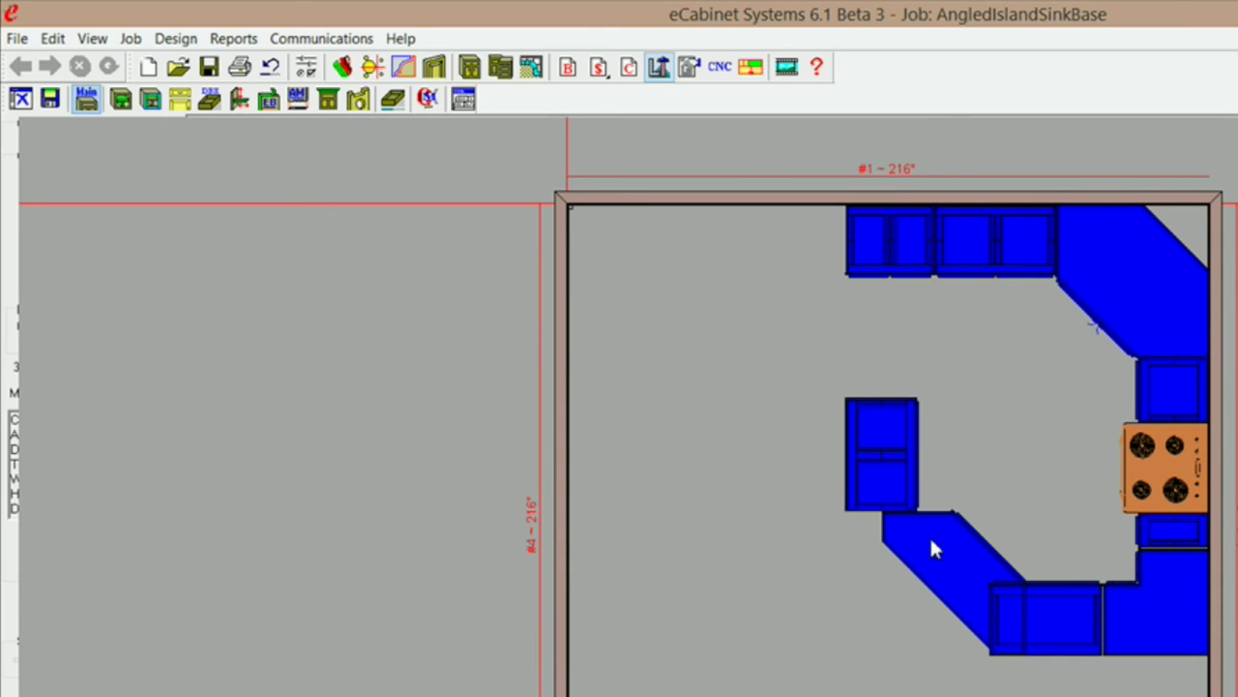
left_click(1017, 606)
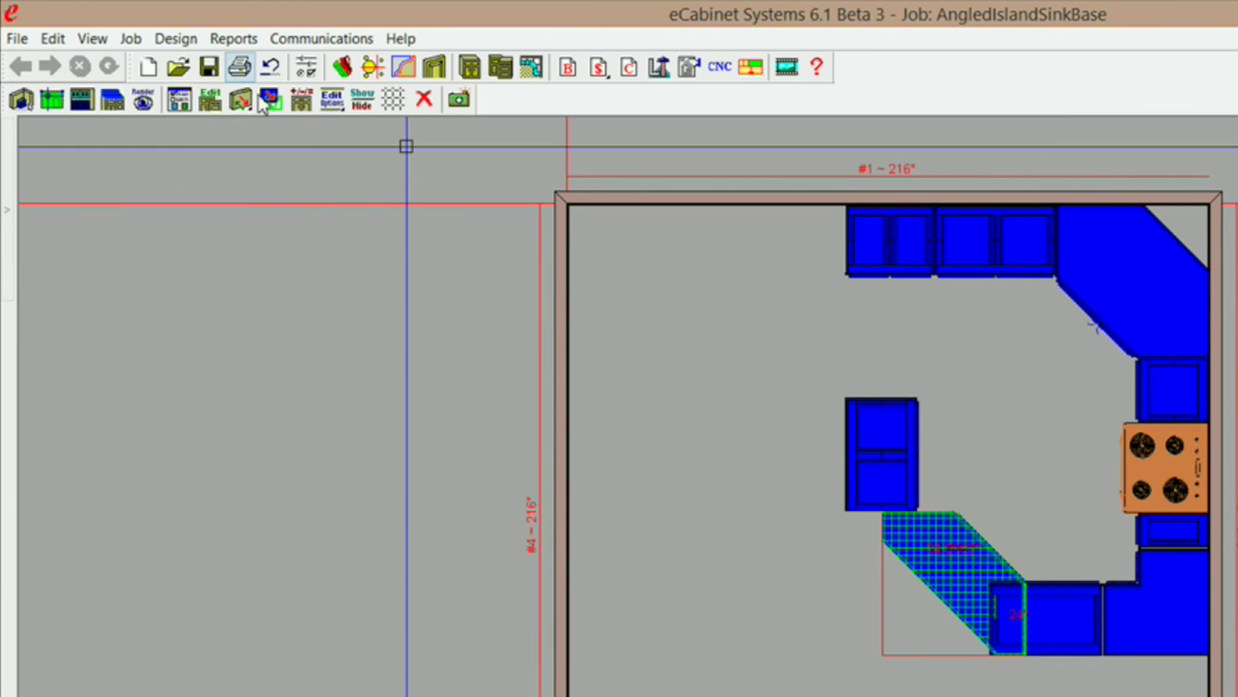
left_click(270, 99)
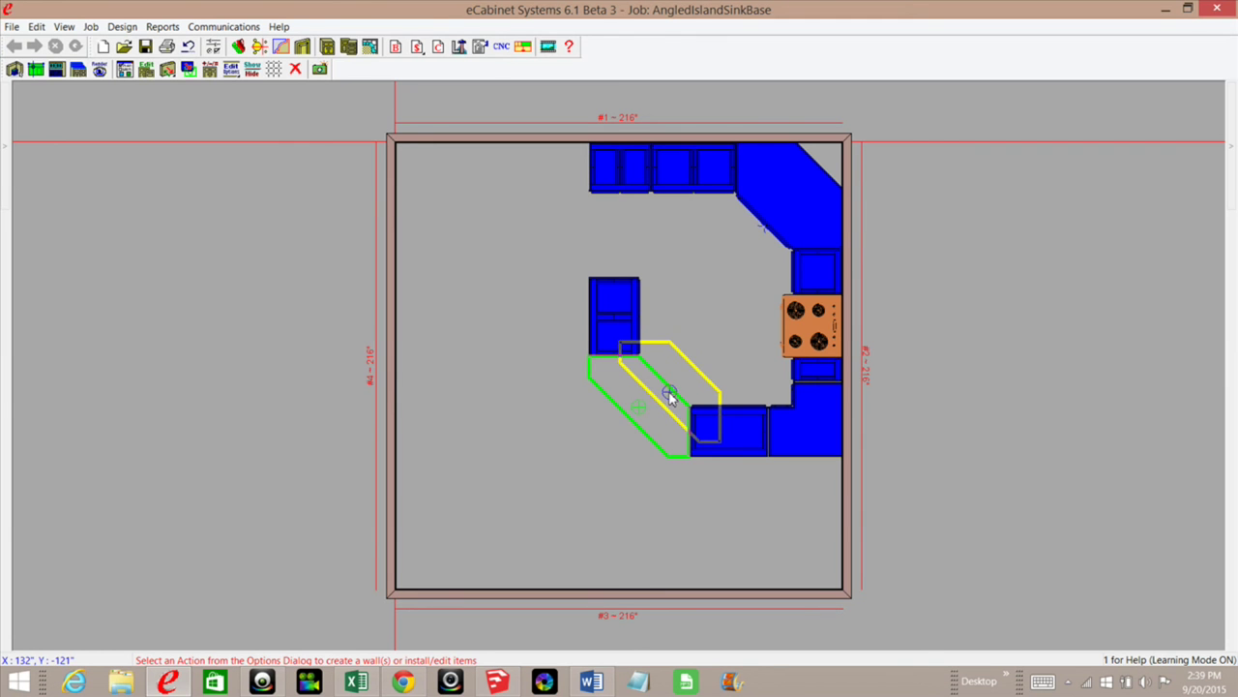
key("F3")
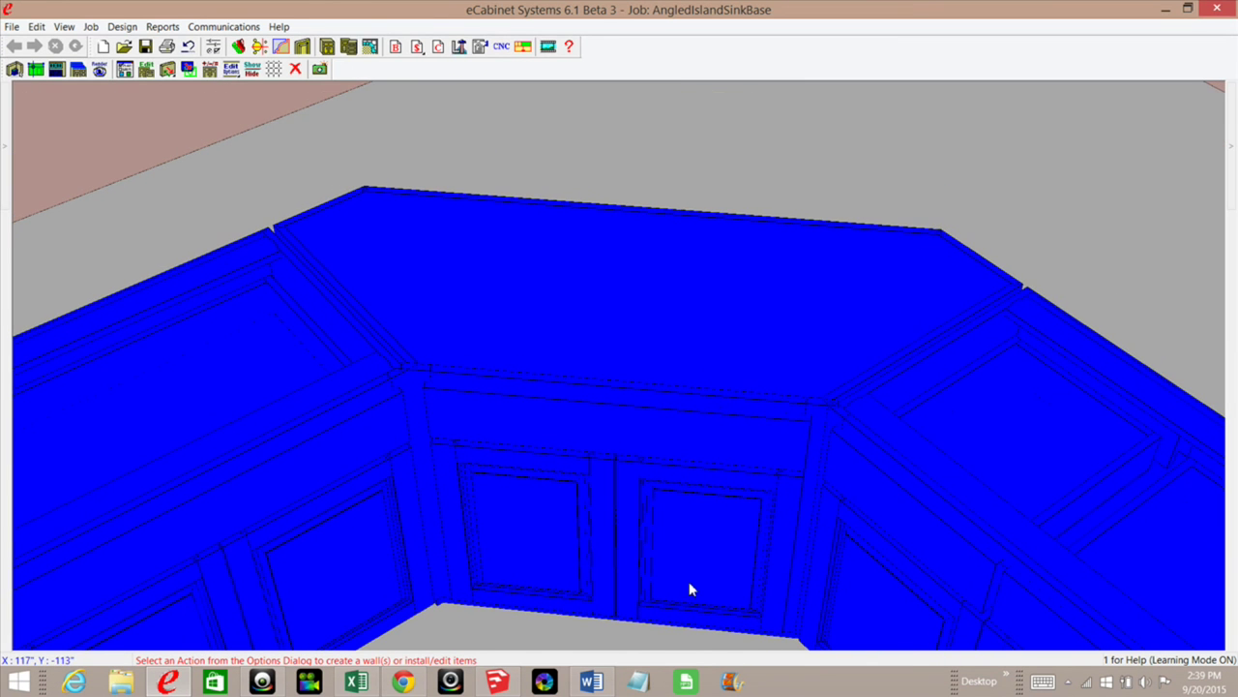